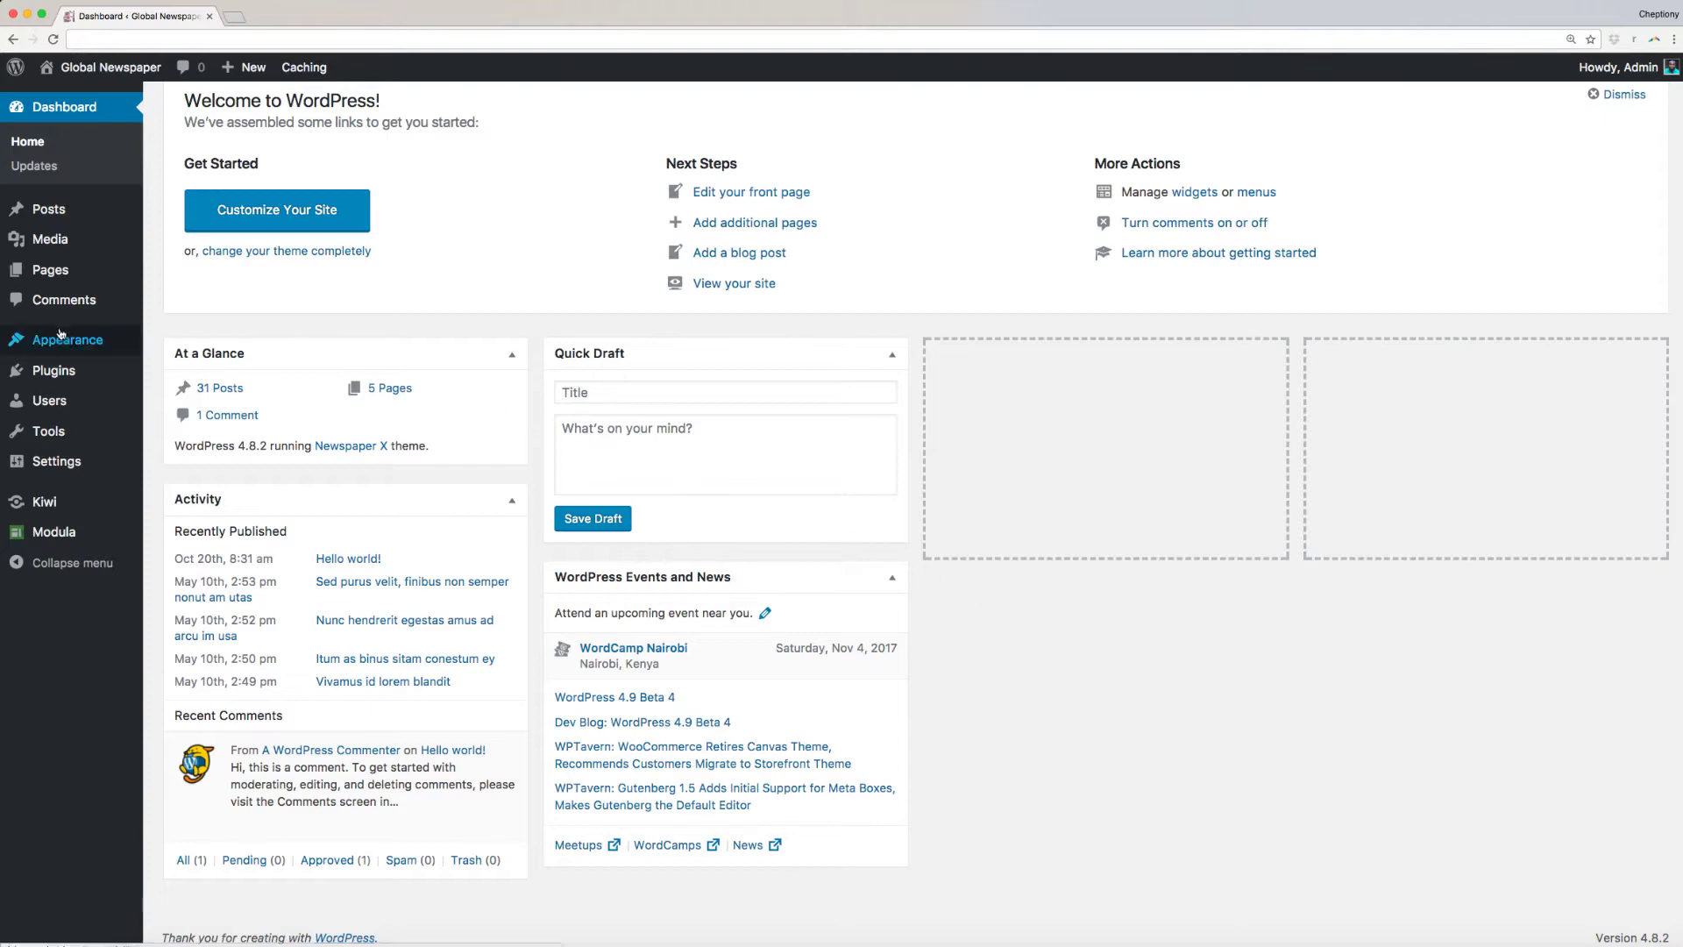
Step: Open the Customizer's Menu Locations and inspect the unassigned Footer location
{"action": "mouse_move", "coordinate": [65, 339]}
{"action": "left_click", "coordinate": [196, 370]}
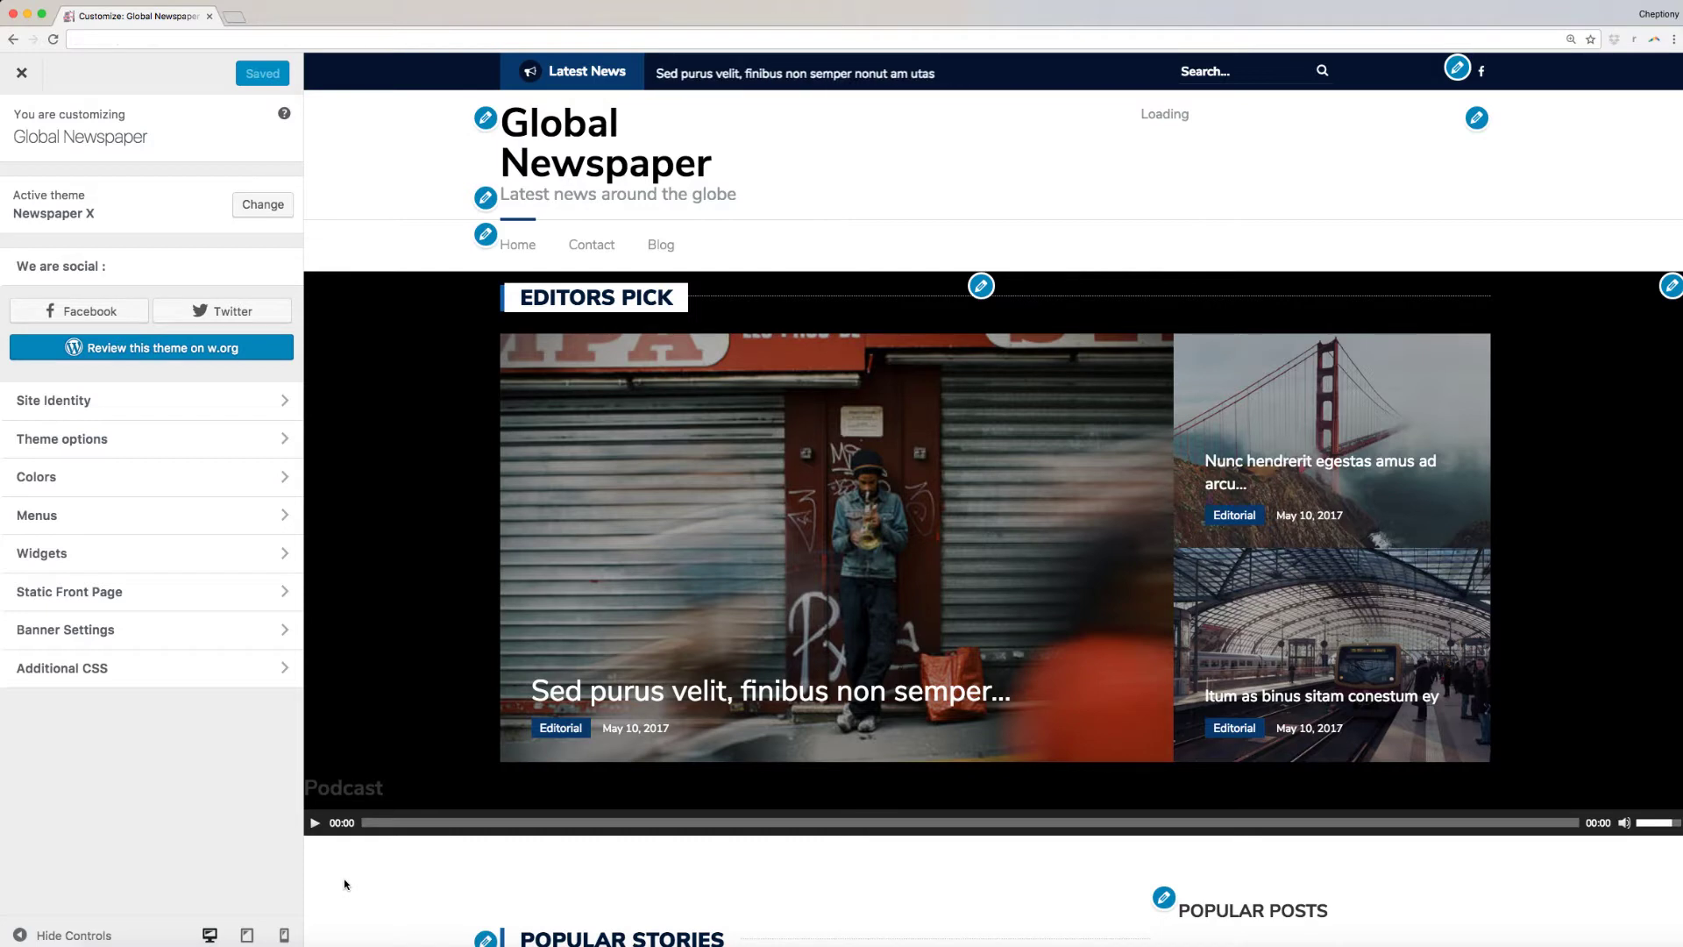
{"action": "left_click", "coordinate": [154, 515]}
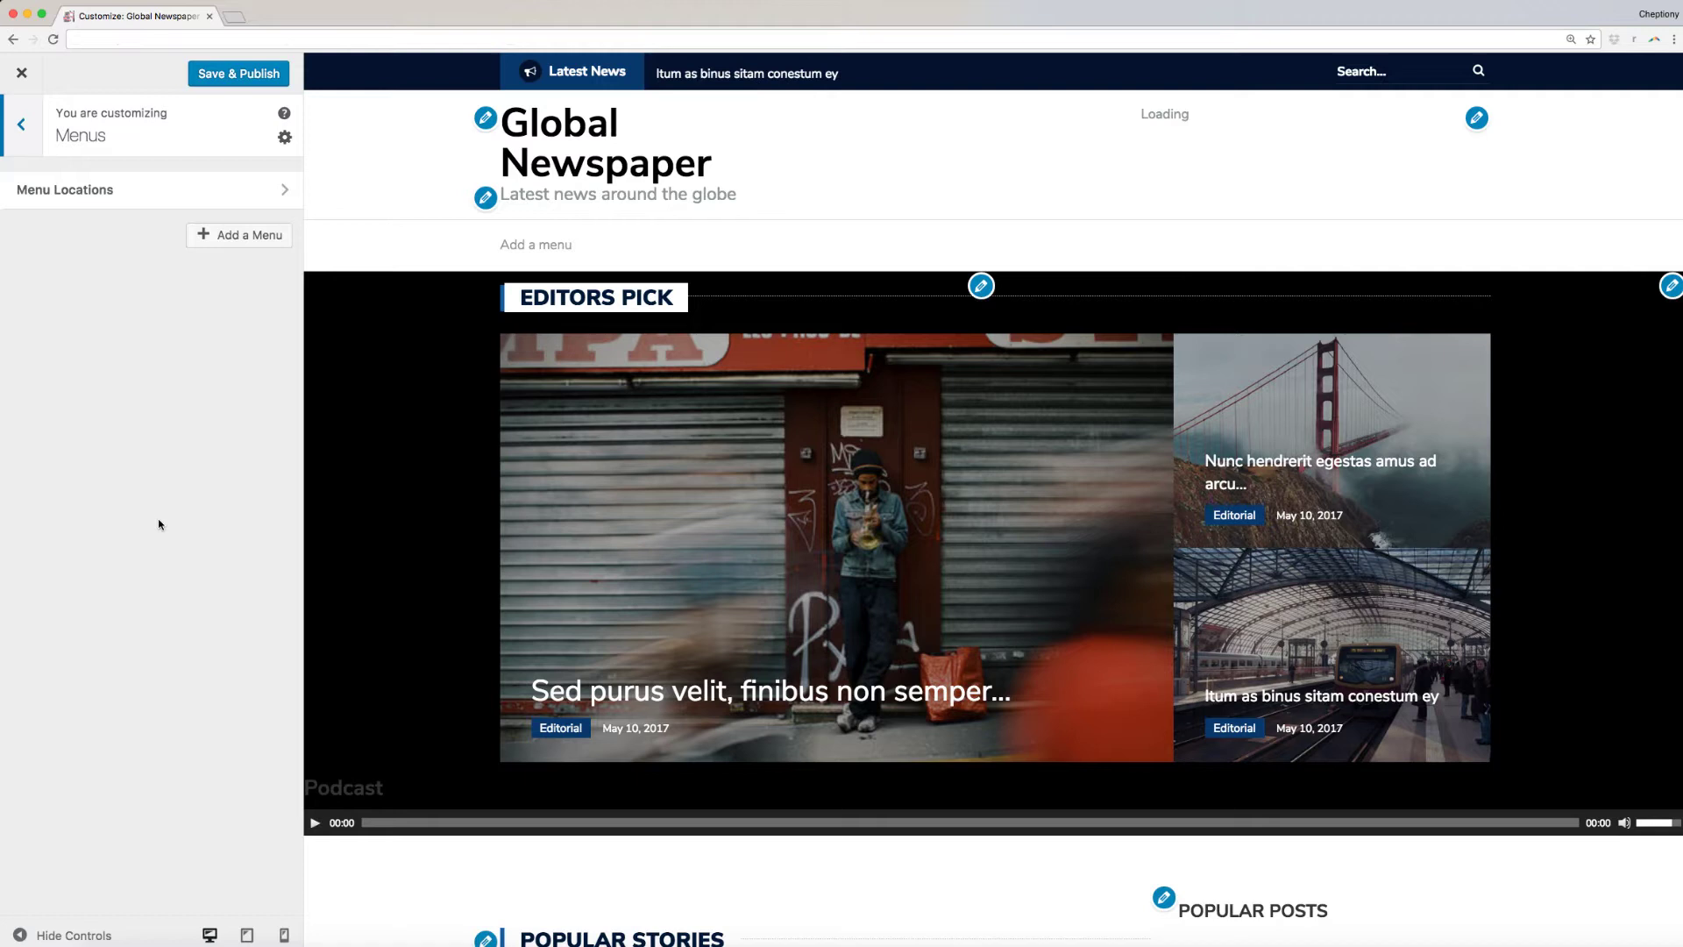
{"action": "left_click", "coordinate": [157, 205]}
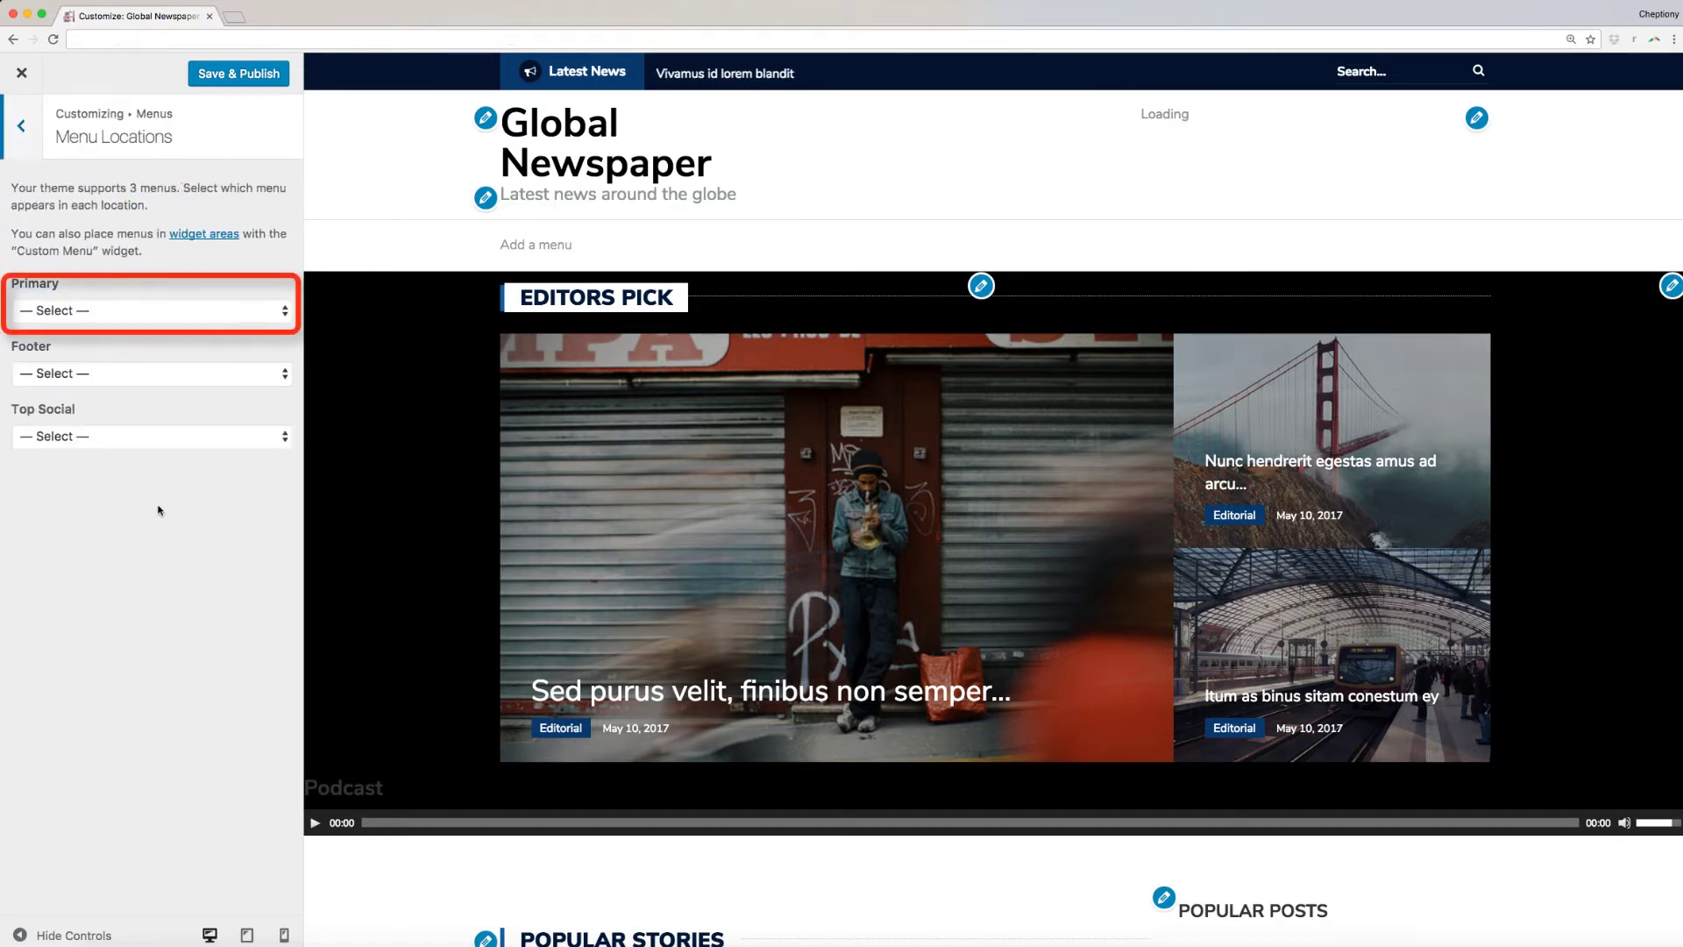
{"action": "left_click", "coordinate": [171, 365]}
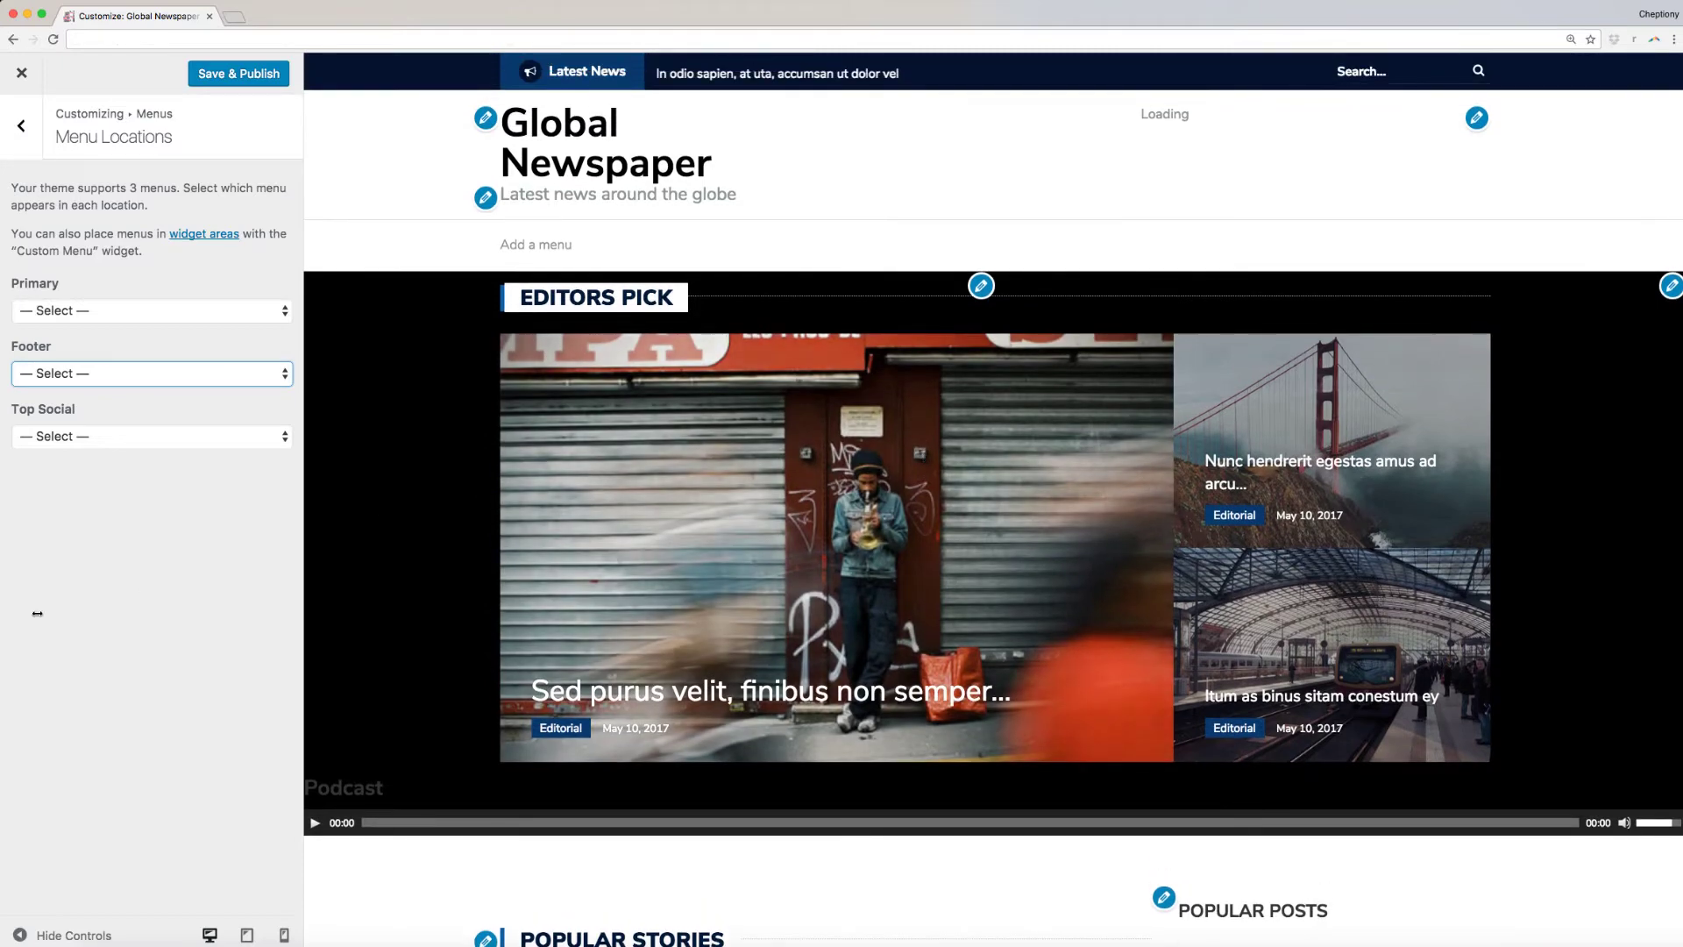
Step: Go back to the menu list and add a menu named 'Main'
{"action": "left_click", "coordinate": [21, 127]}
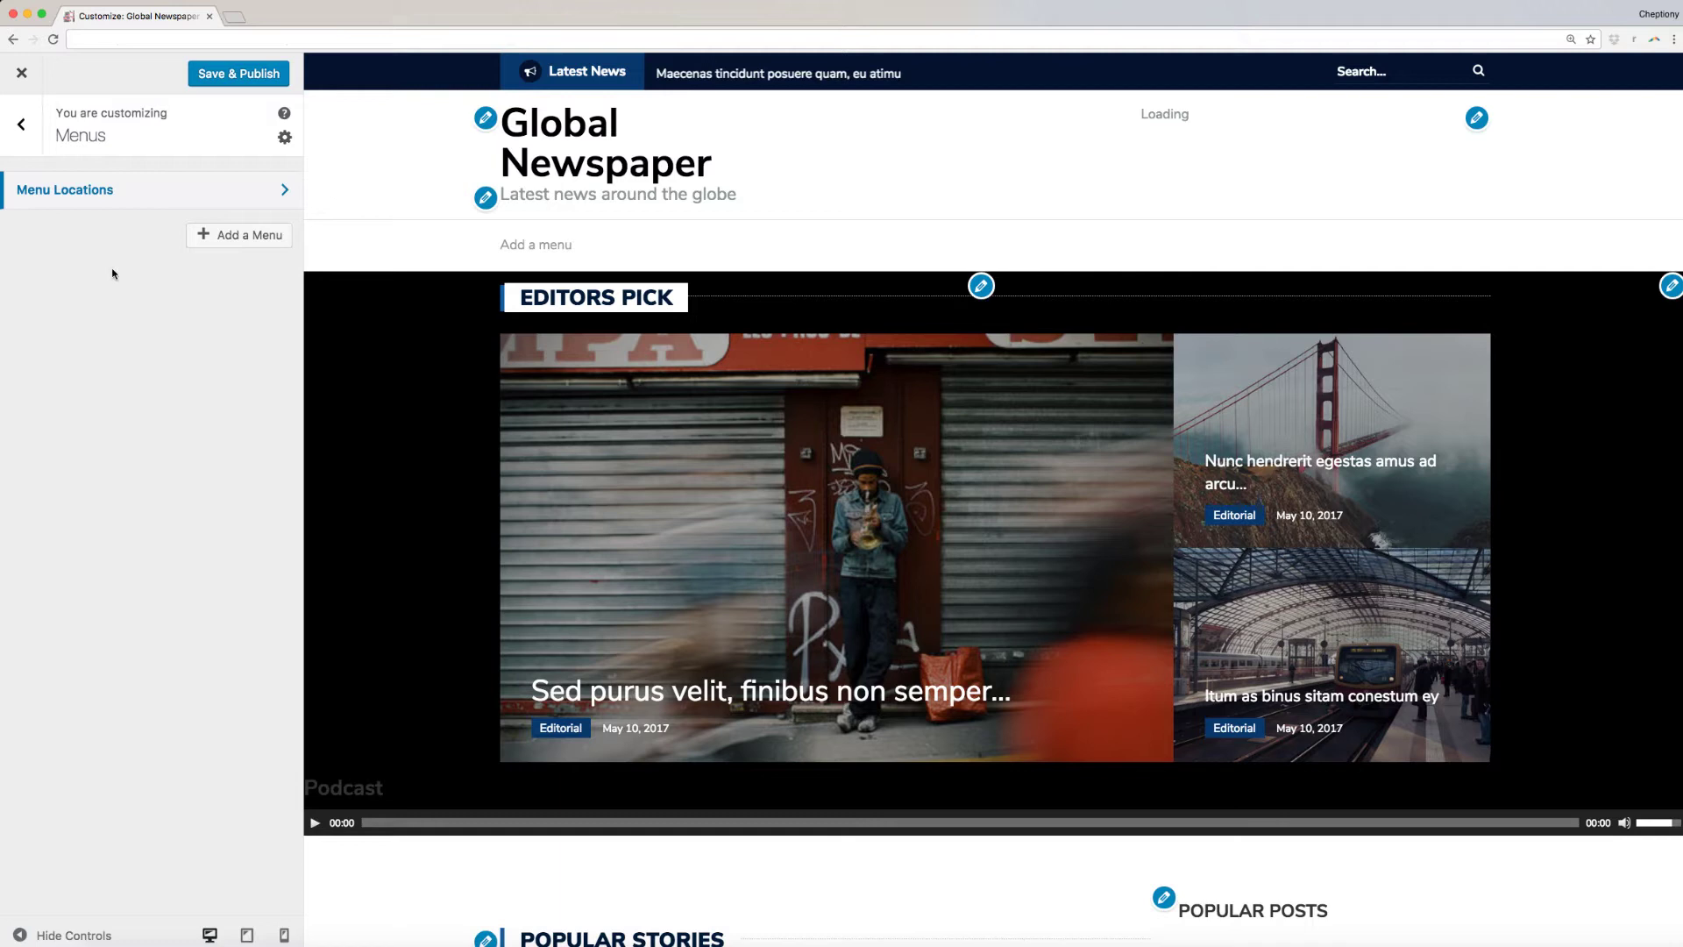
{"action": "left_click", "coordinate": [226, 239]}
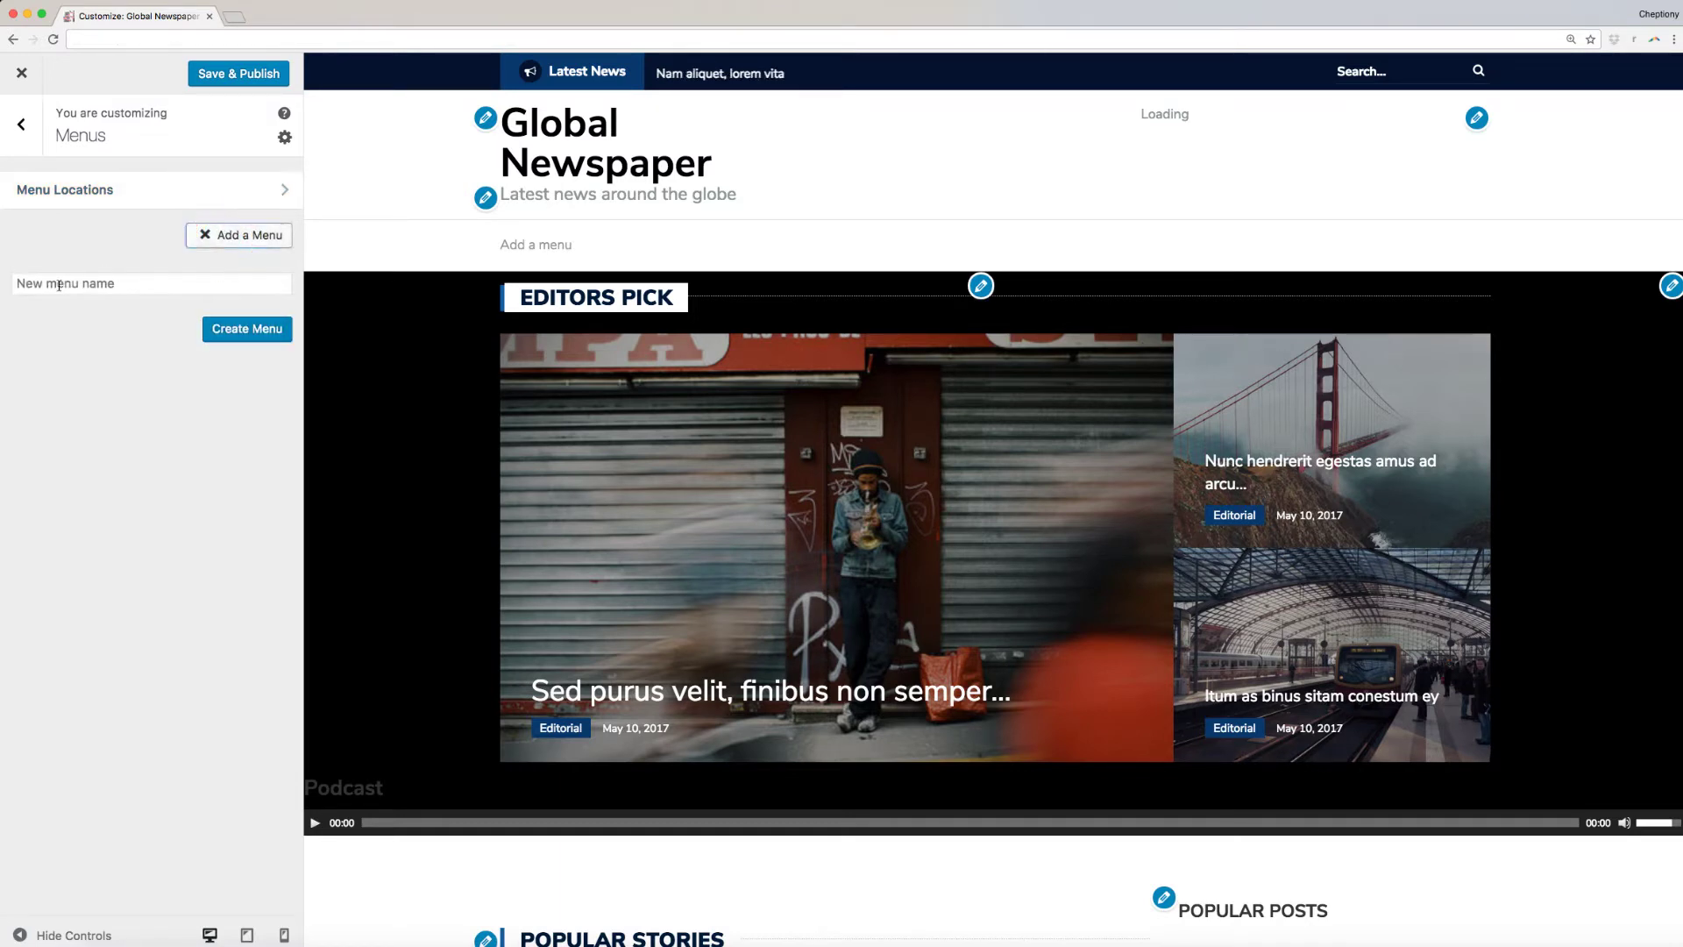
{"action": "left_click", "coordinate": [59, 284]}
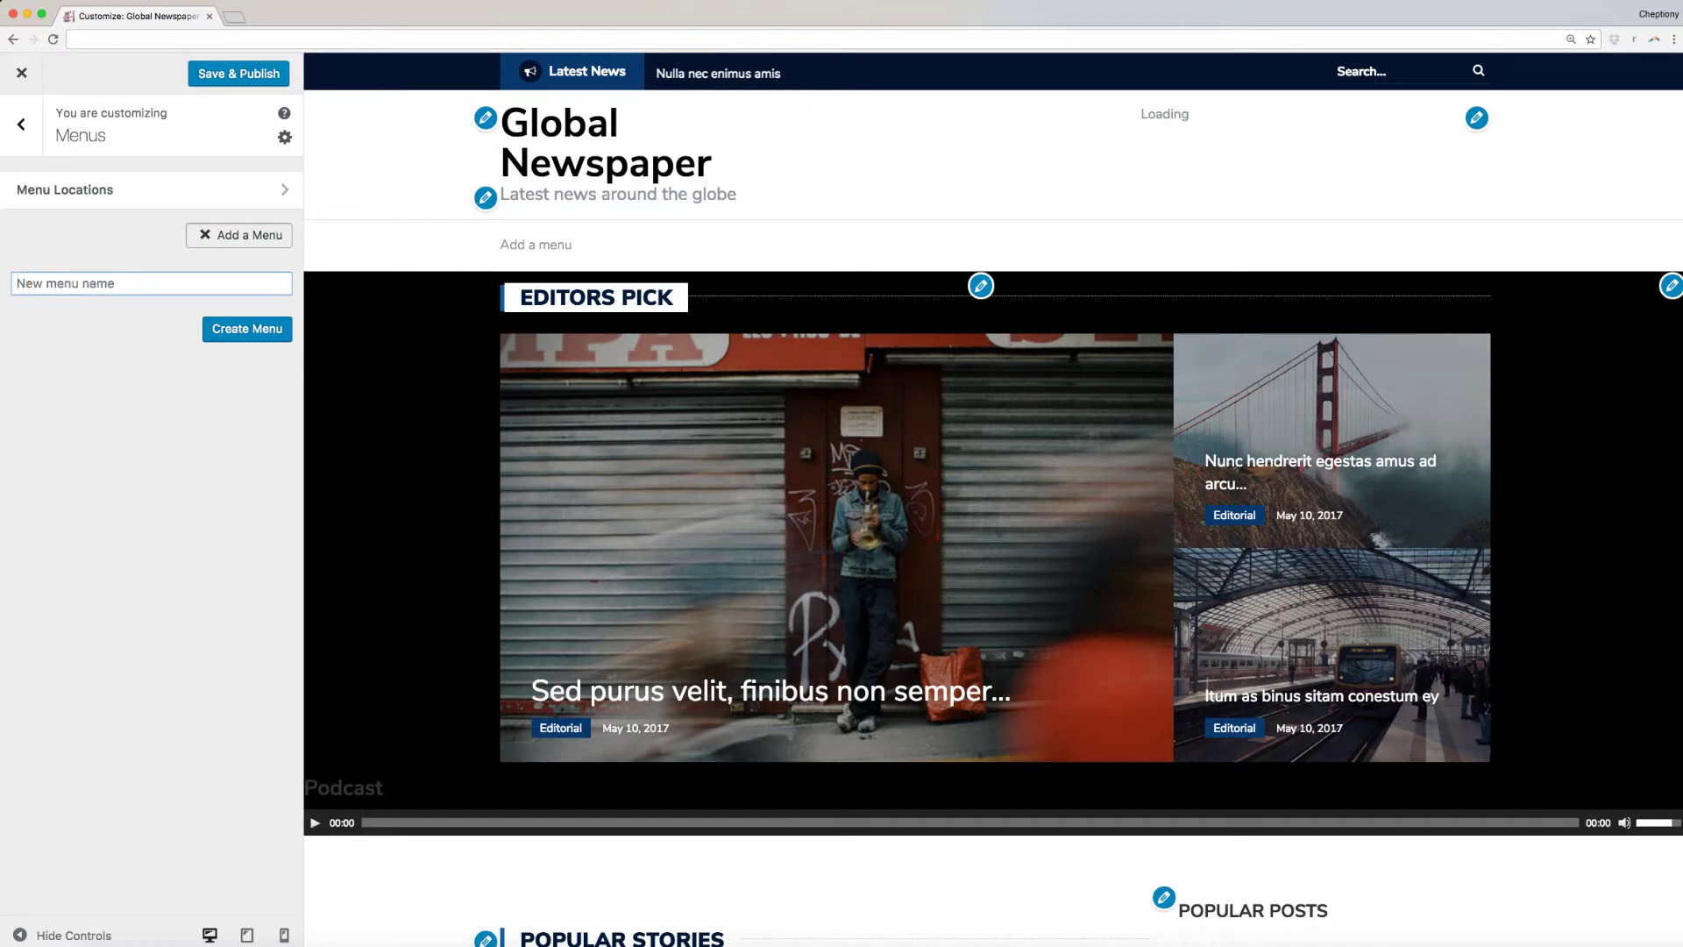
{"action": "type", "text": "Main"}
{"action": "left_click", "coordinate": [232, 333]}
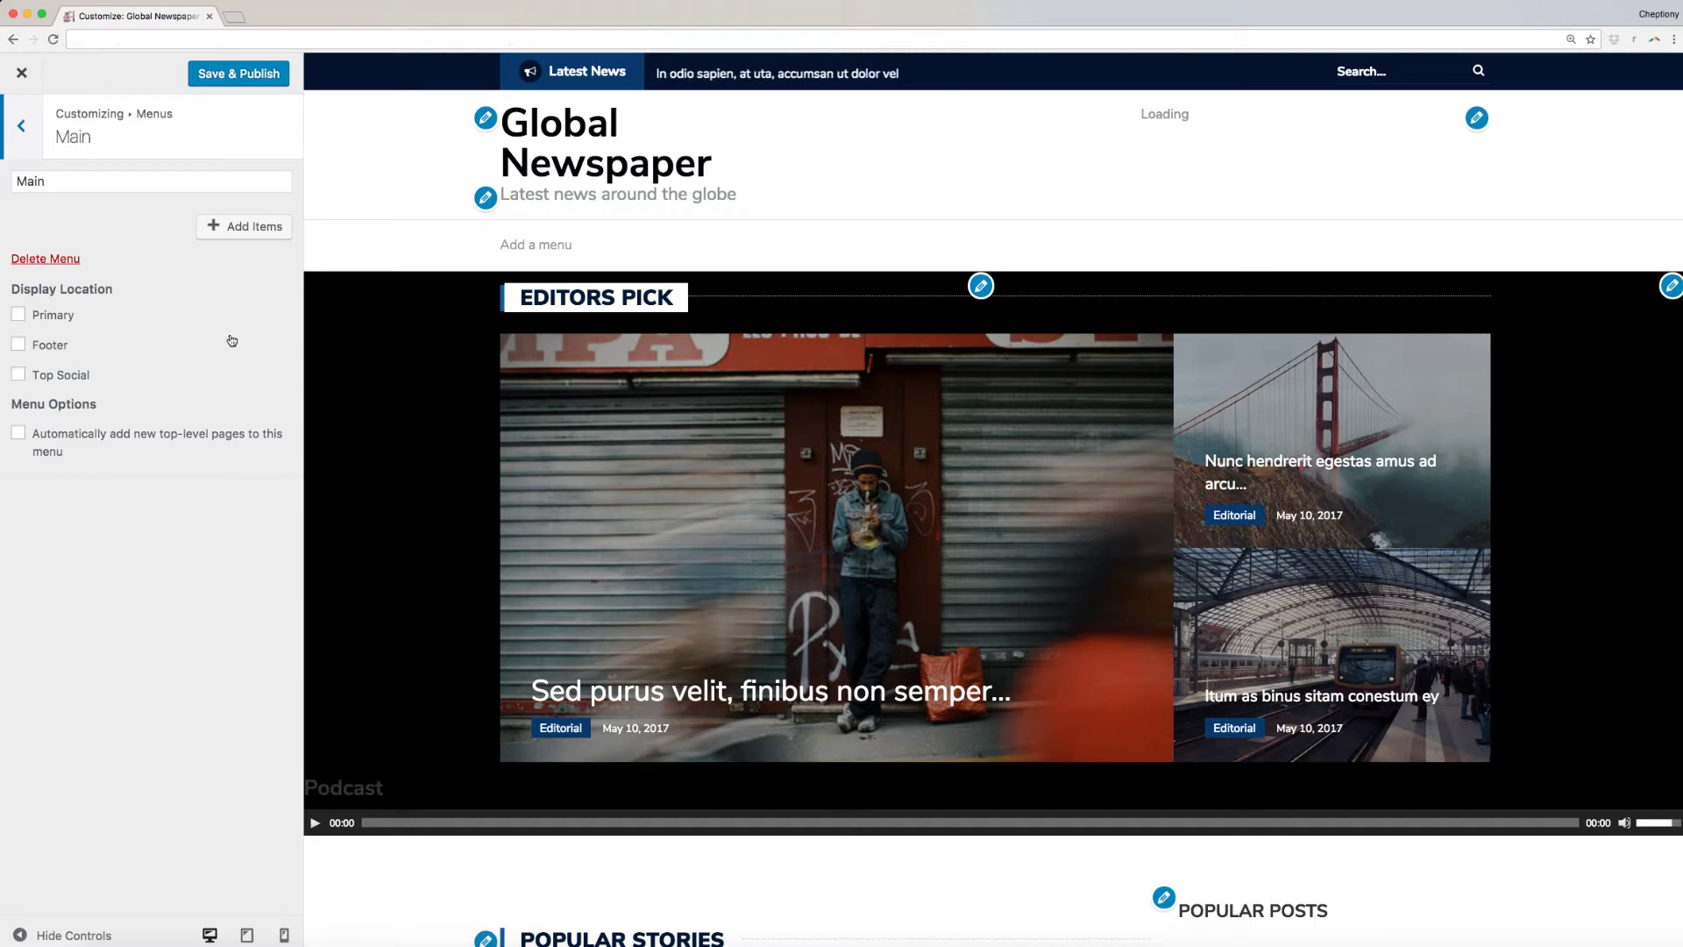
Step: Add the Home, Contact and Blog pages to the Main menu
{"action": "left_click", "coordinate": [246, 233]}
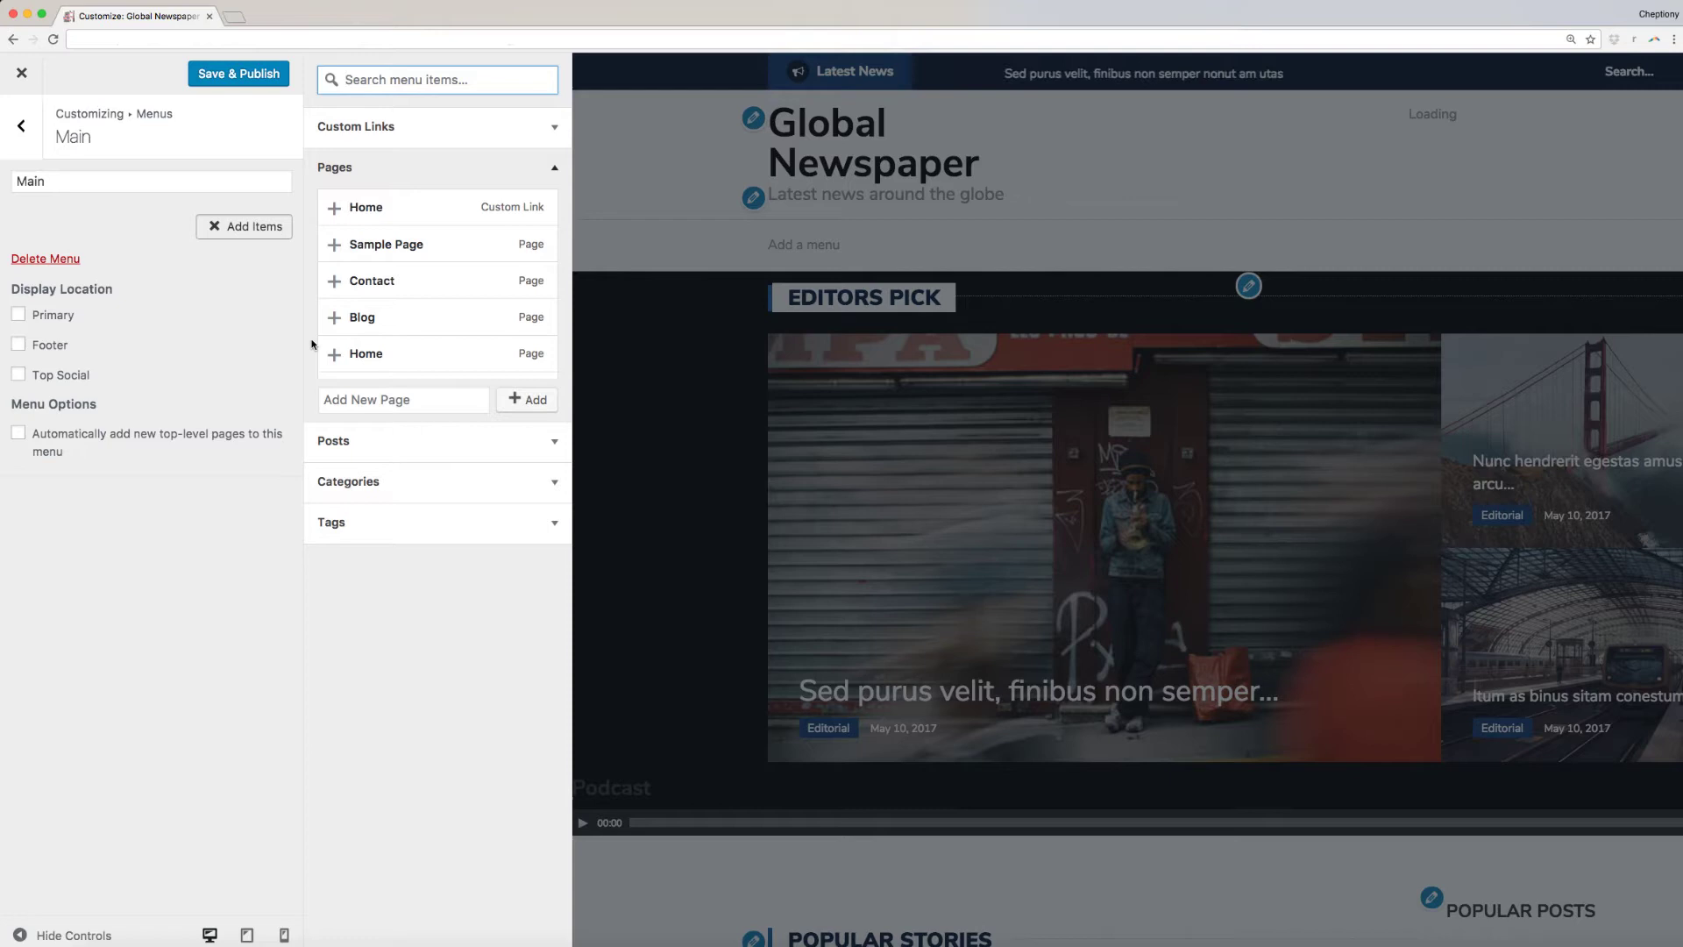
{"action": "left_click", "coordinate": [361, 207]}
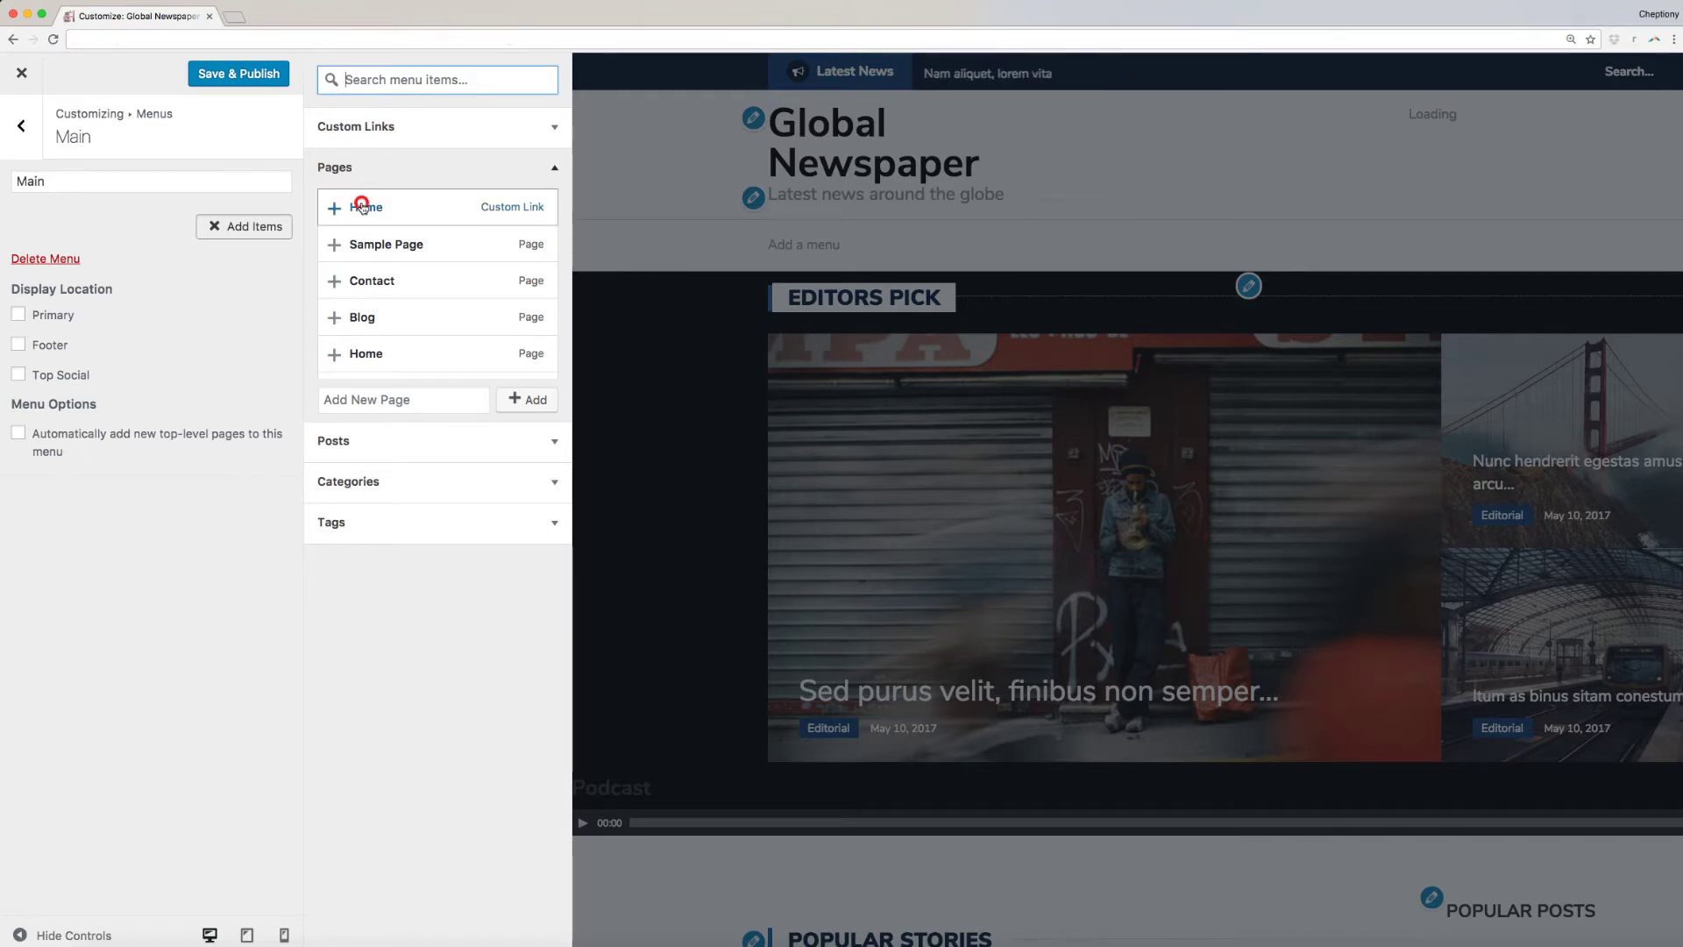
{"action": "left_click", "coordinate": [367, 281]}
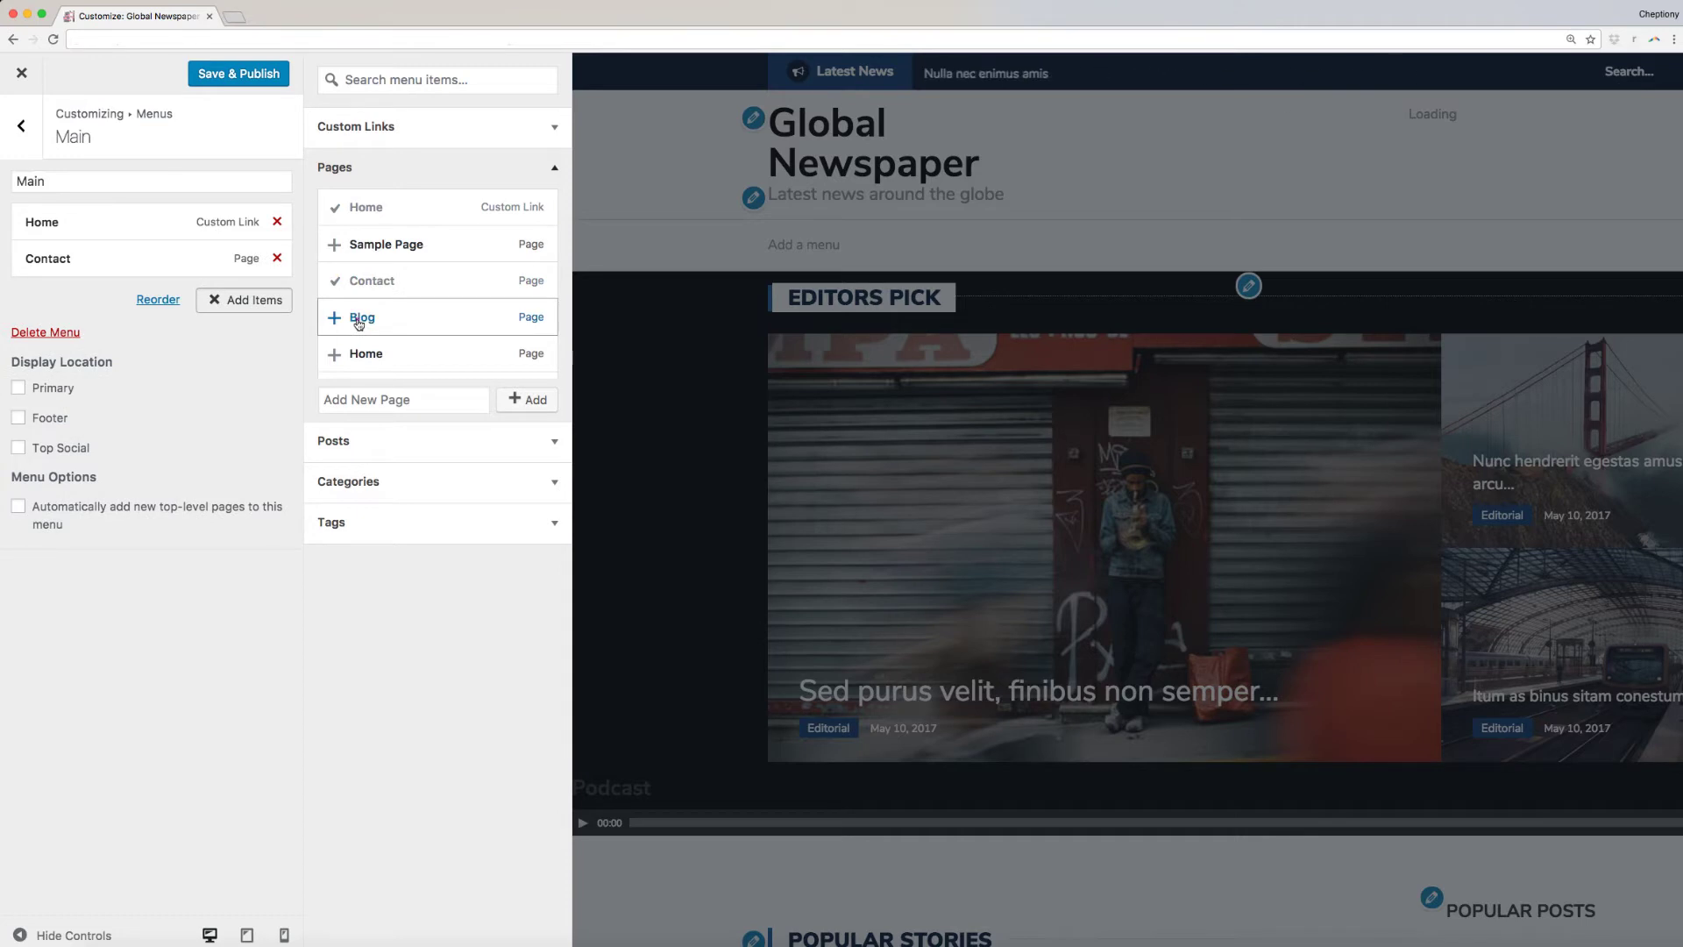
{"action": "left_click", "coordinate": [356, 317]}
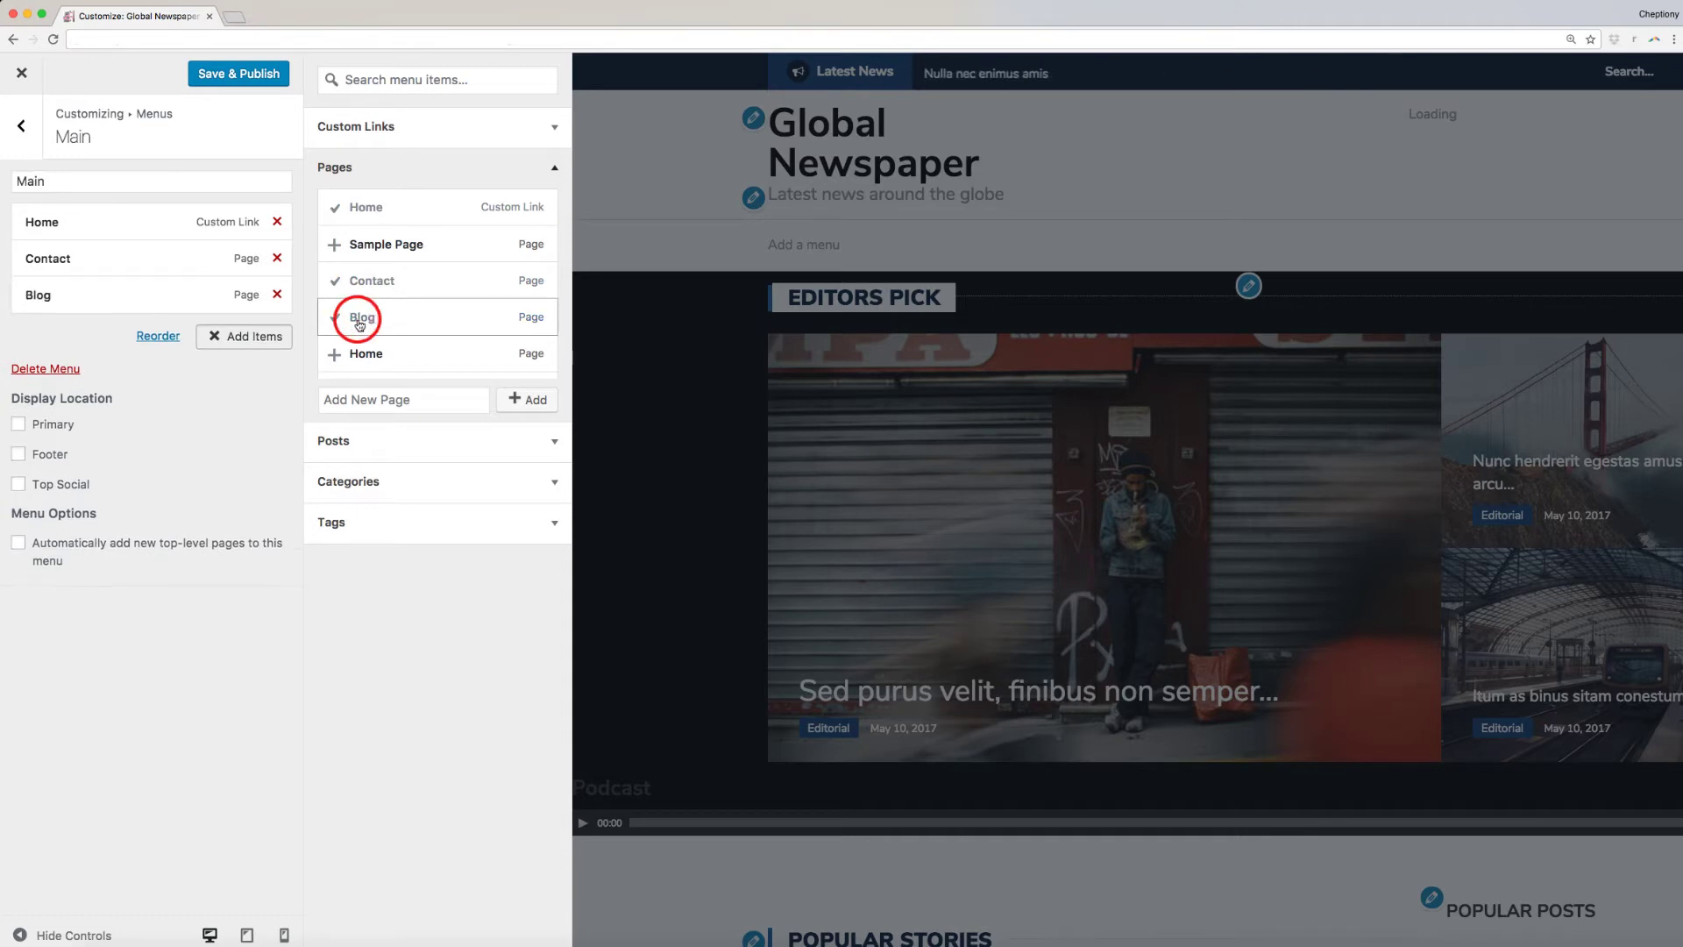
Step: Add a new 'Author Central' page to the menu and display it in Primary
{"action": "left_click", "coordinate": [396, 399]}
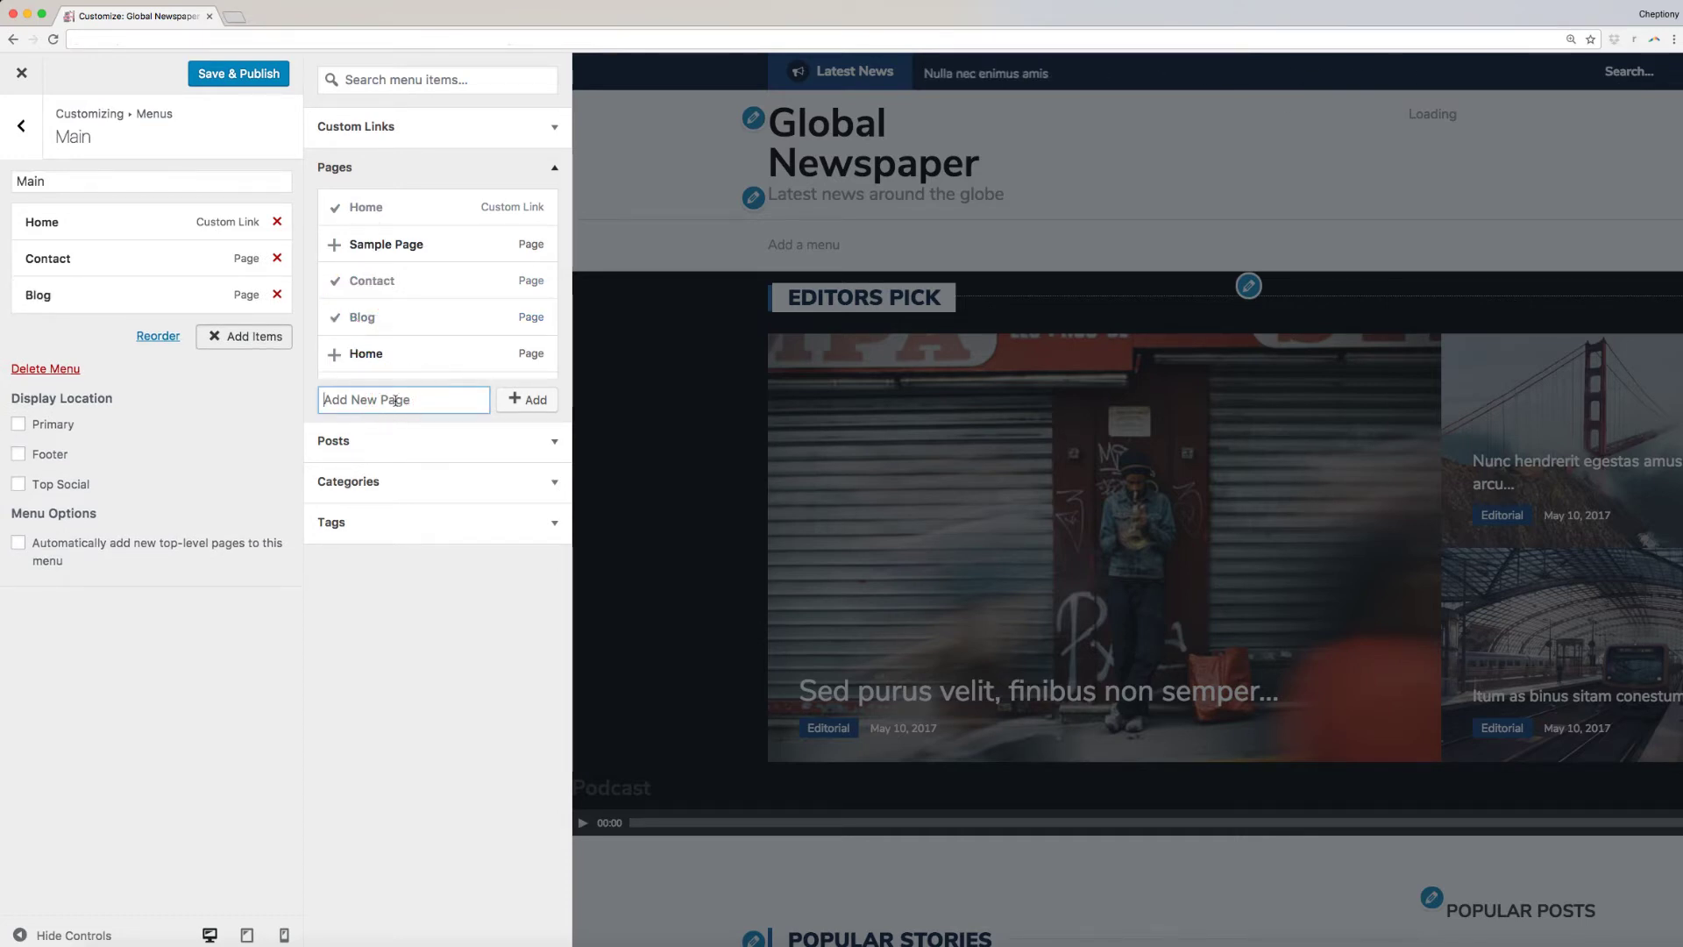
{"action": "type", "text": "Author C"}
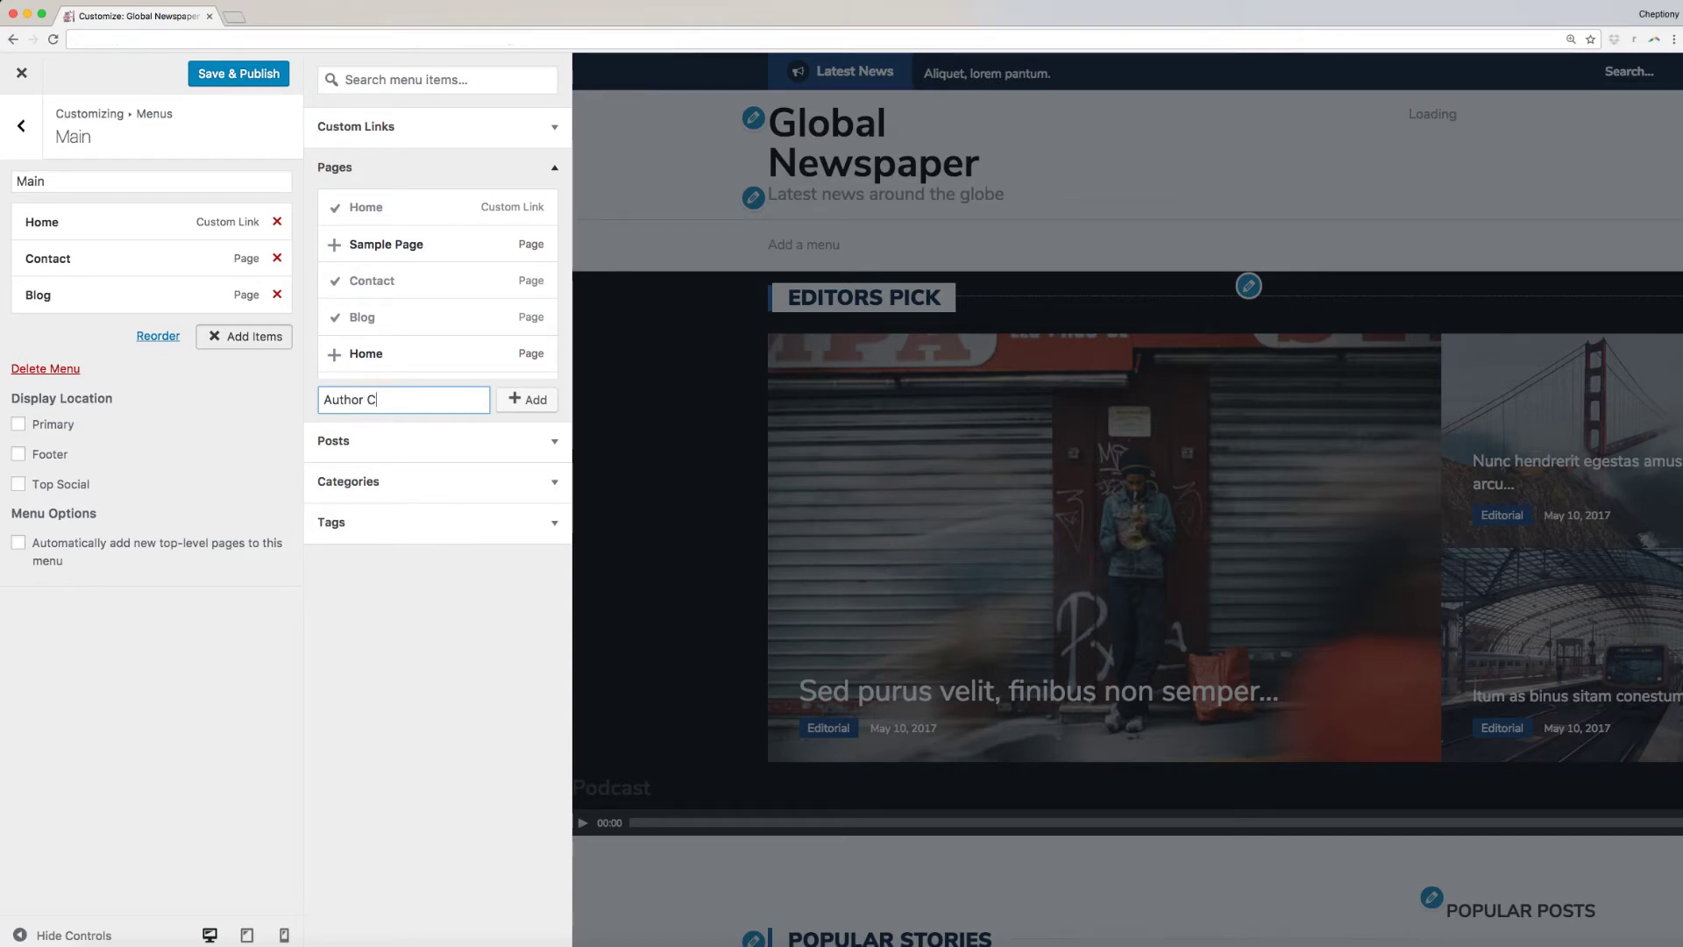
{"action": "type", "text": "entral"}
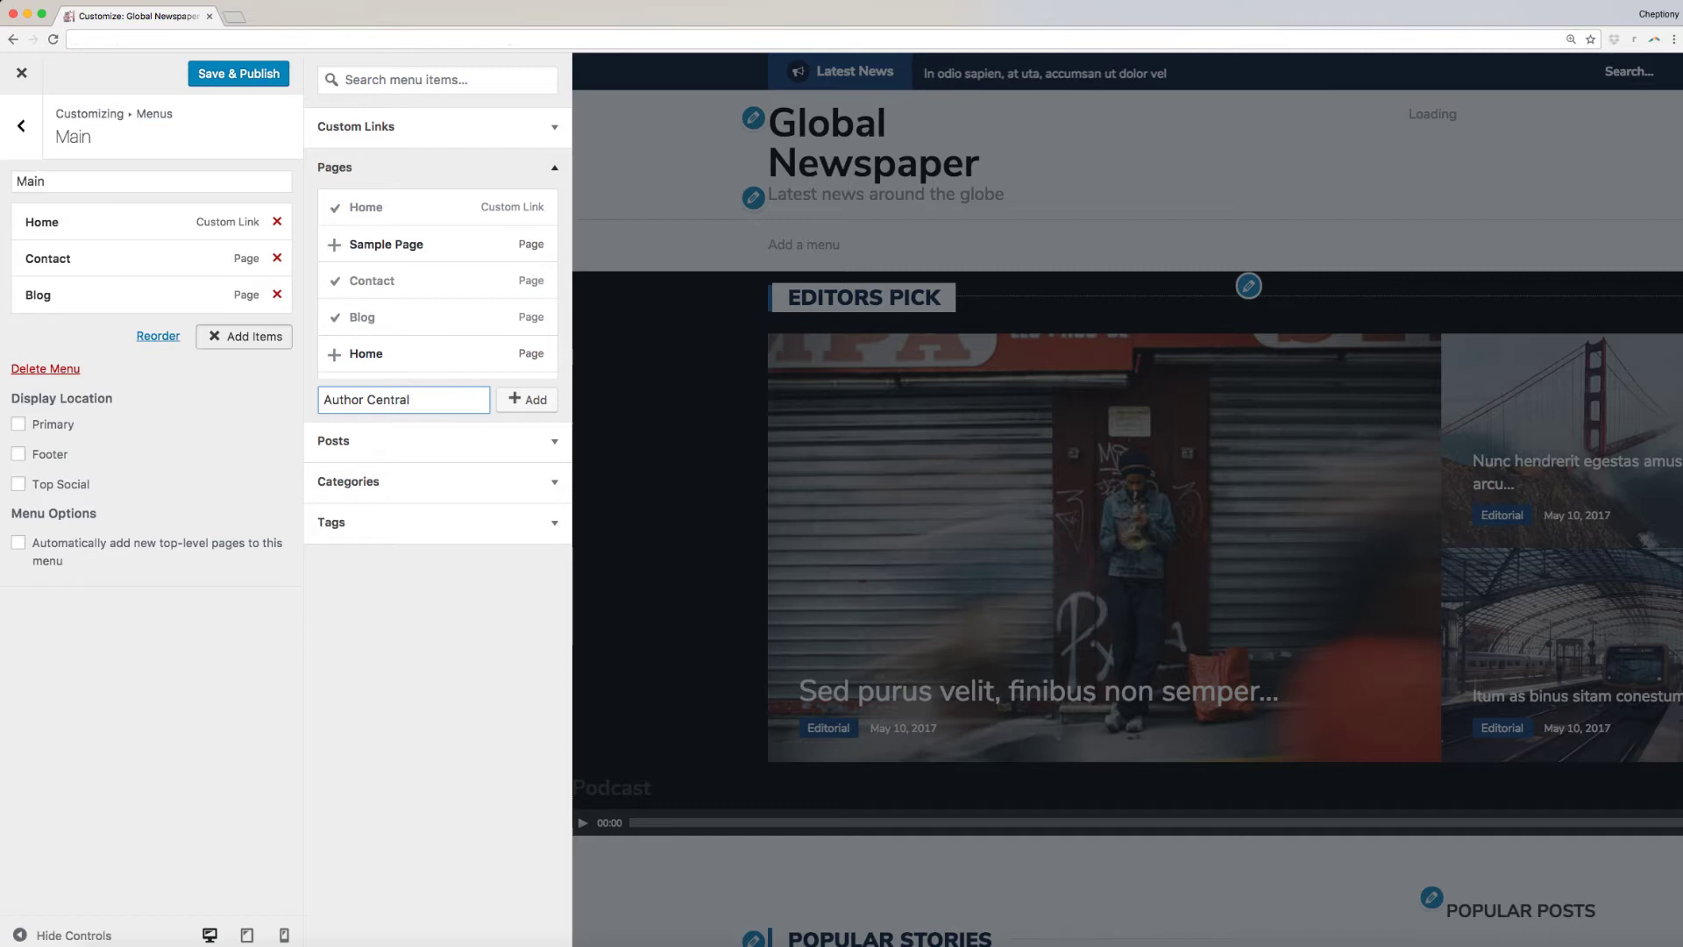
{"action": "left_click", "coordinate": [529, 401]}
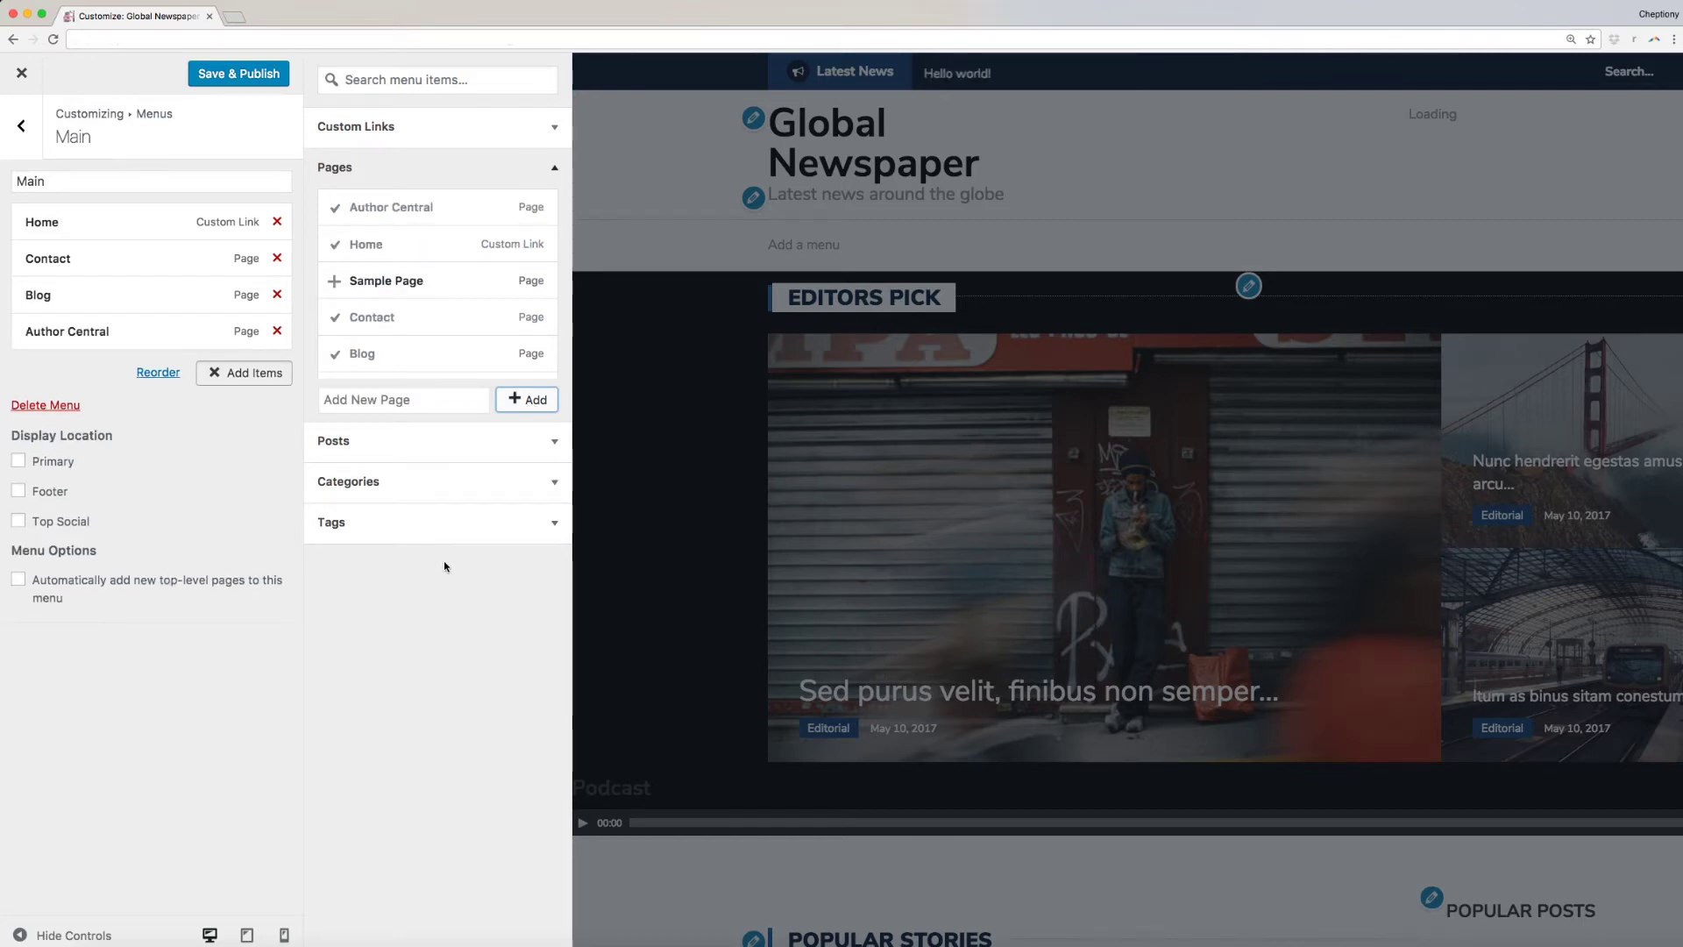
{"action": "left_click", "coordinate": [19, 462]}
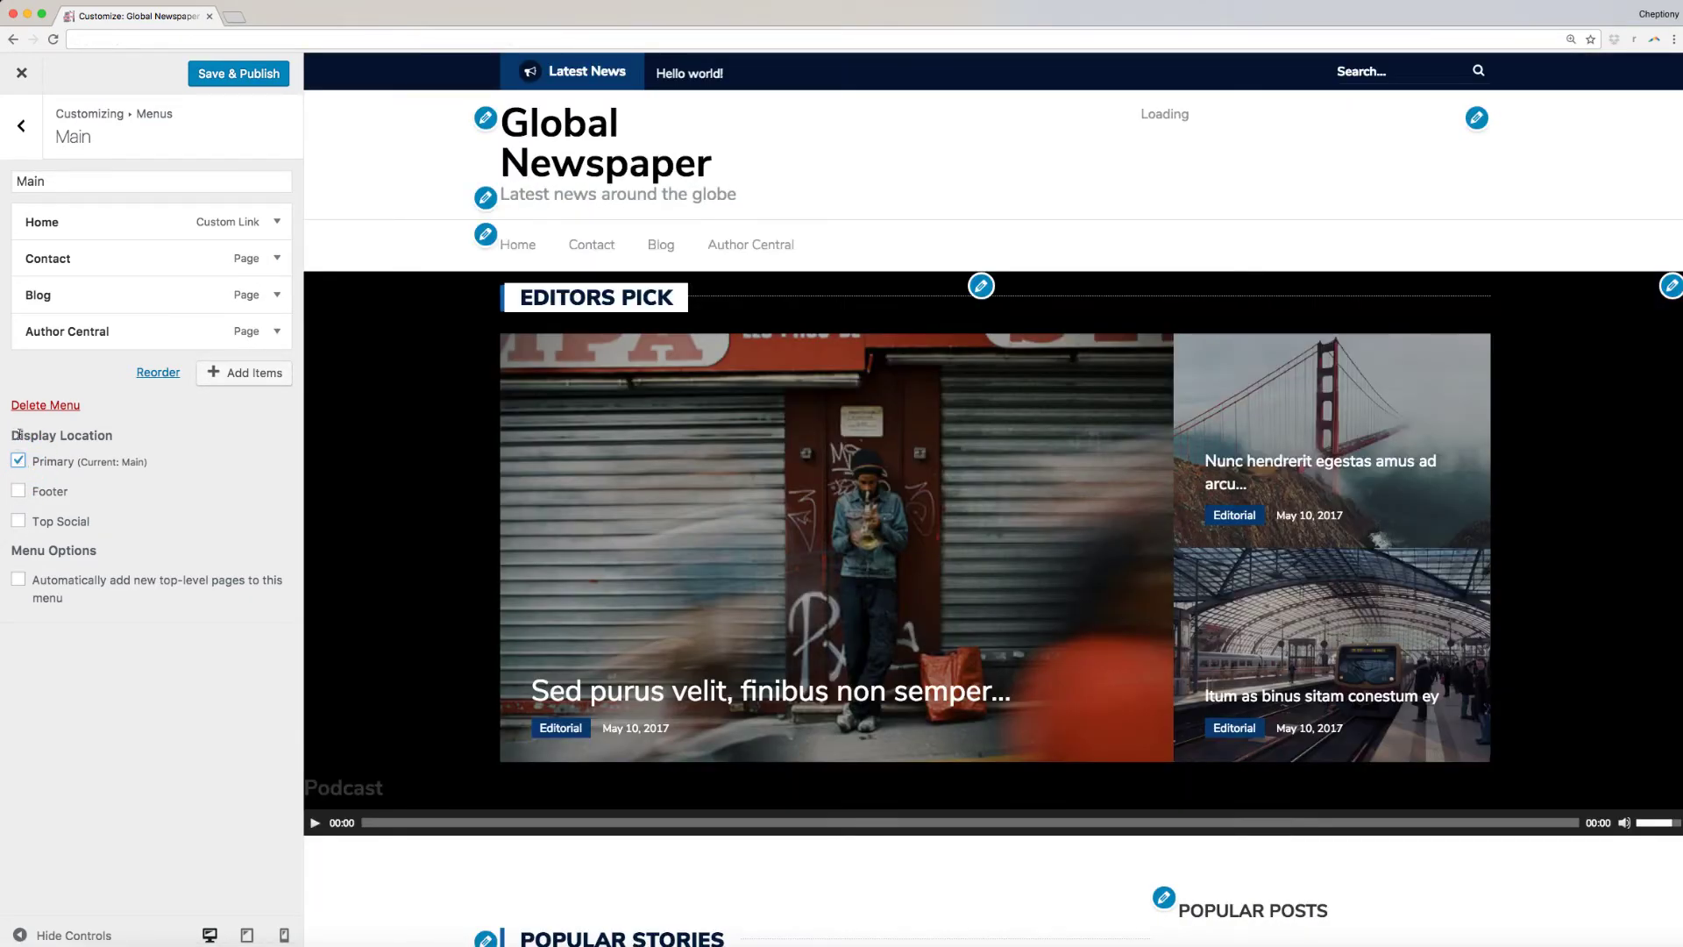
Step: Back in the menu list, add a second menu named 'Social'
{"action": "left_click", "coordinate": [21, 128]}
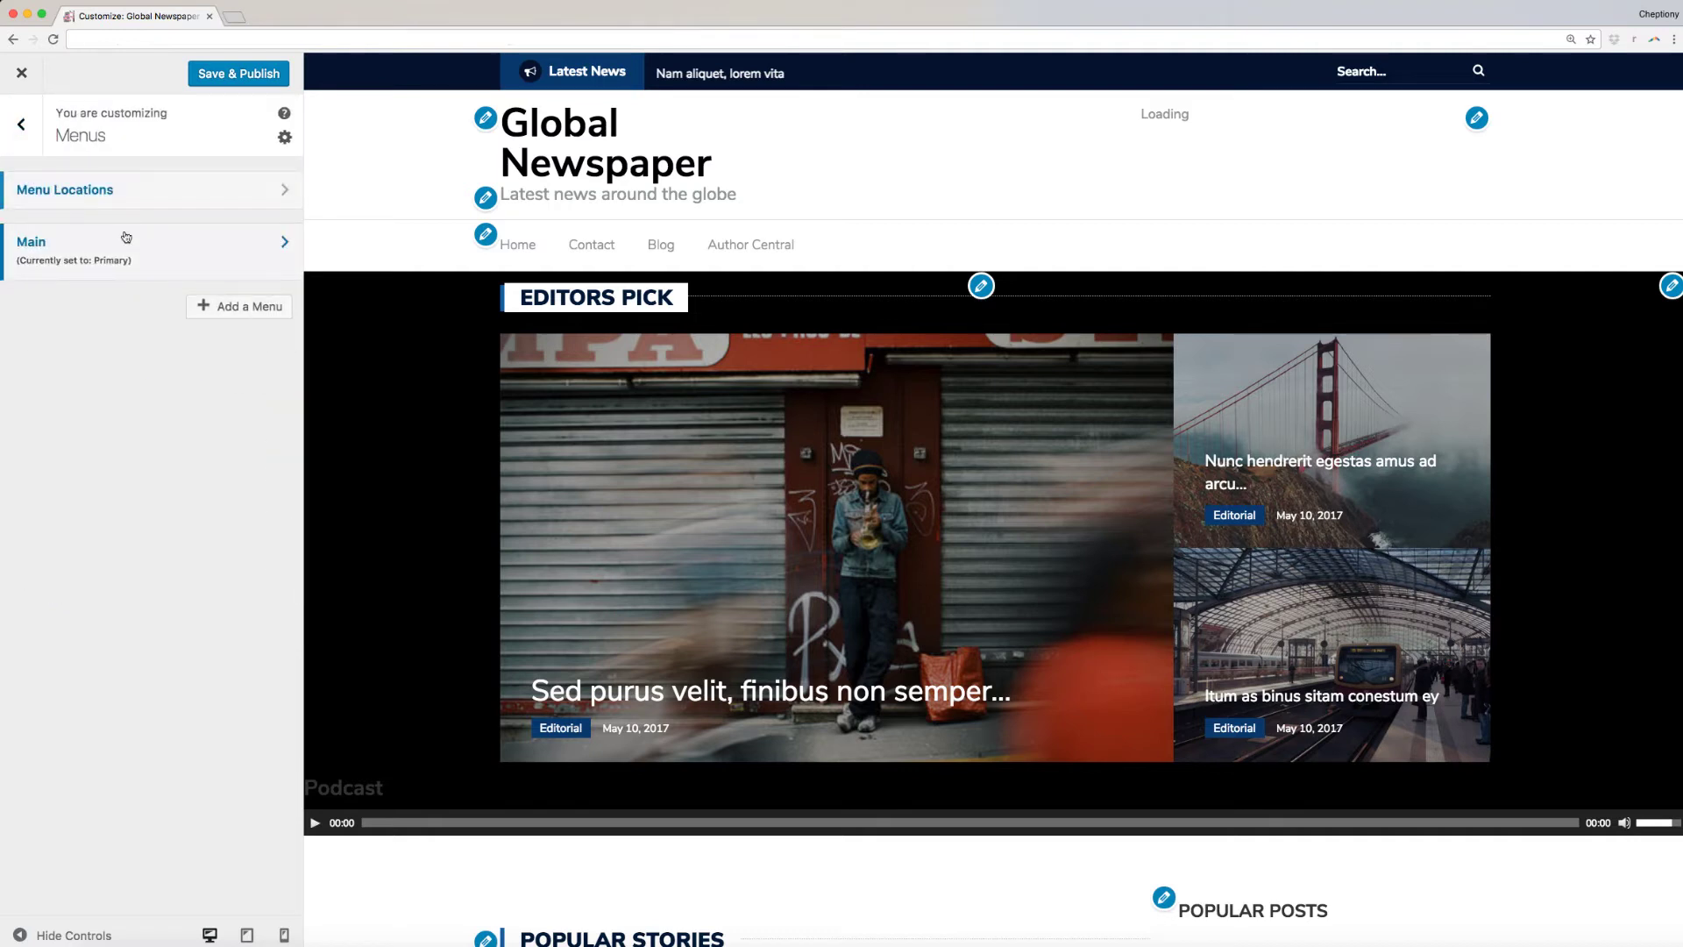
{"action": "left_click", "coordinate": [208, 309]}
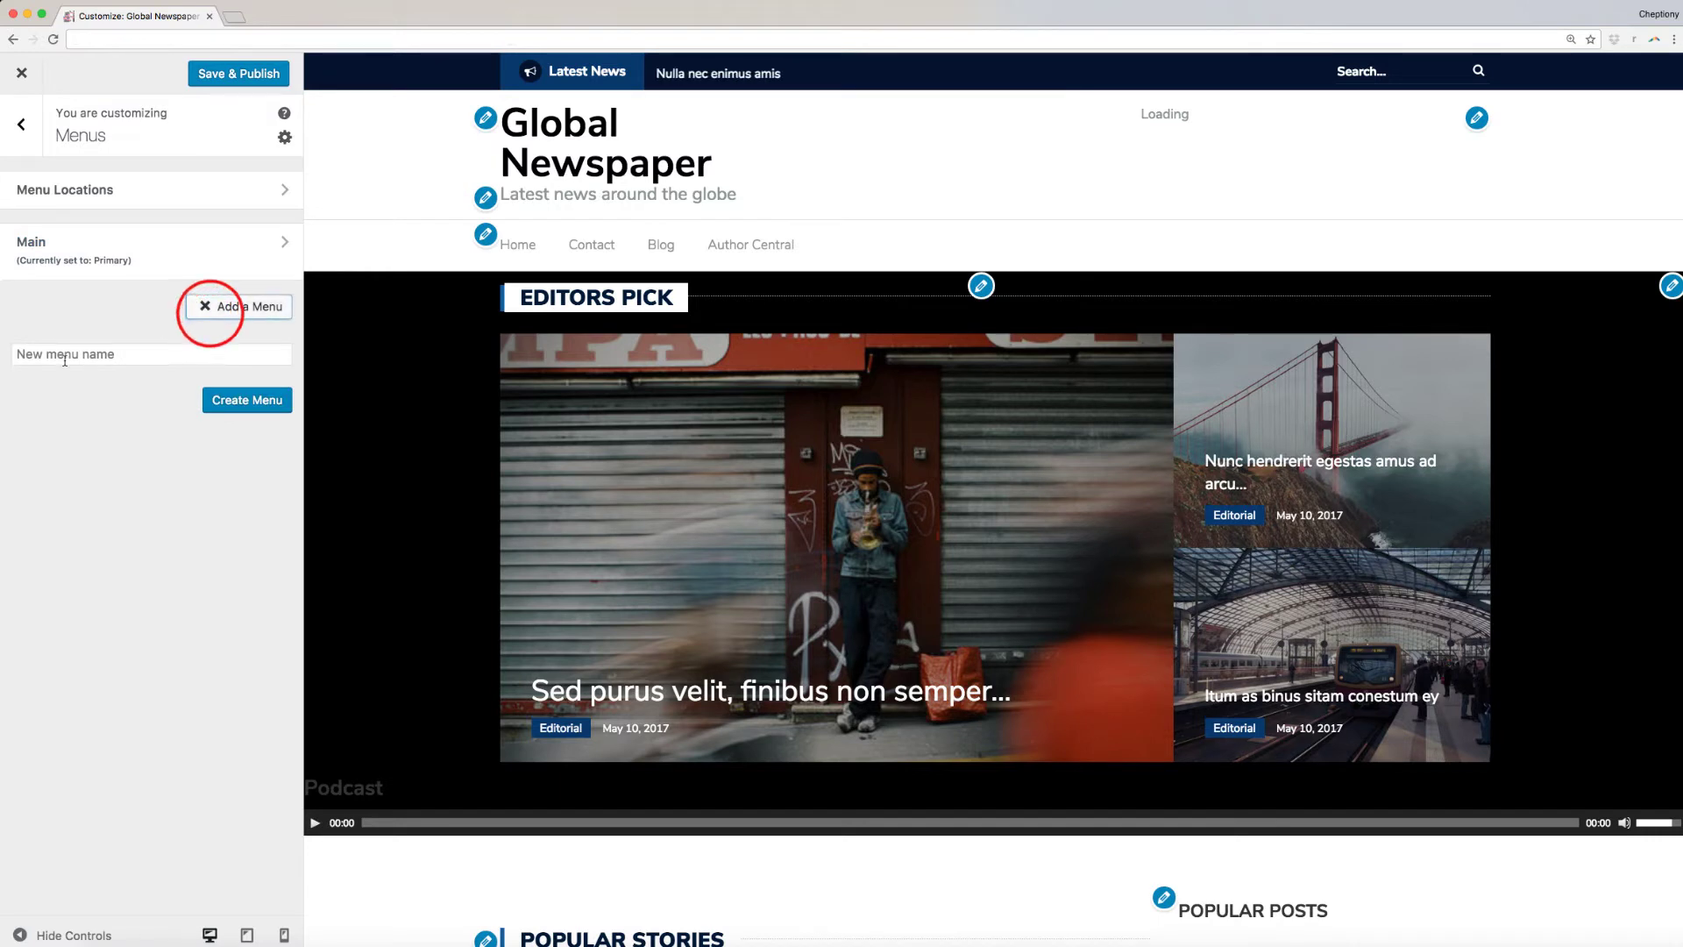
{"action": "left_click", "coordinate": [65, 361]}
{"action": "type", "text": "S"}
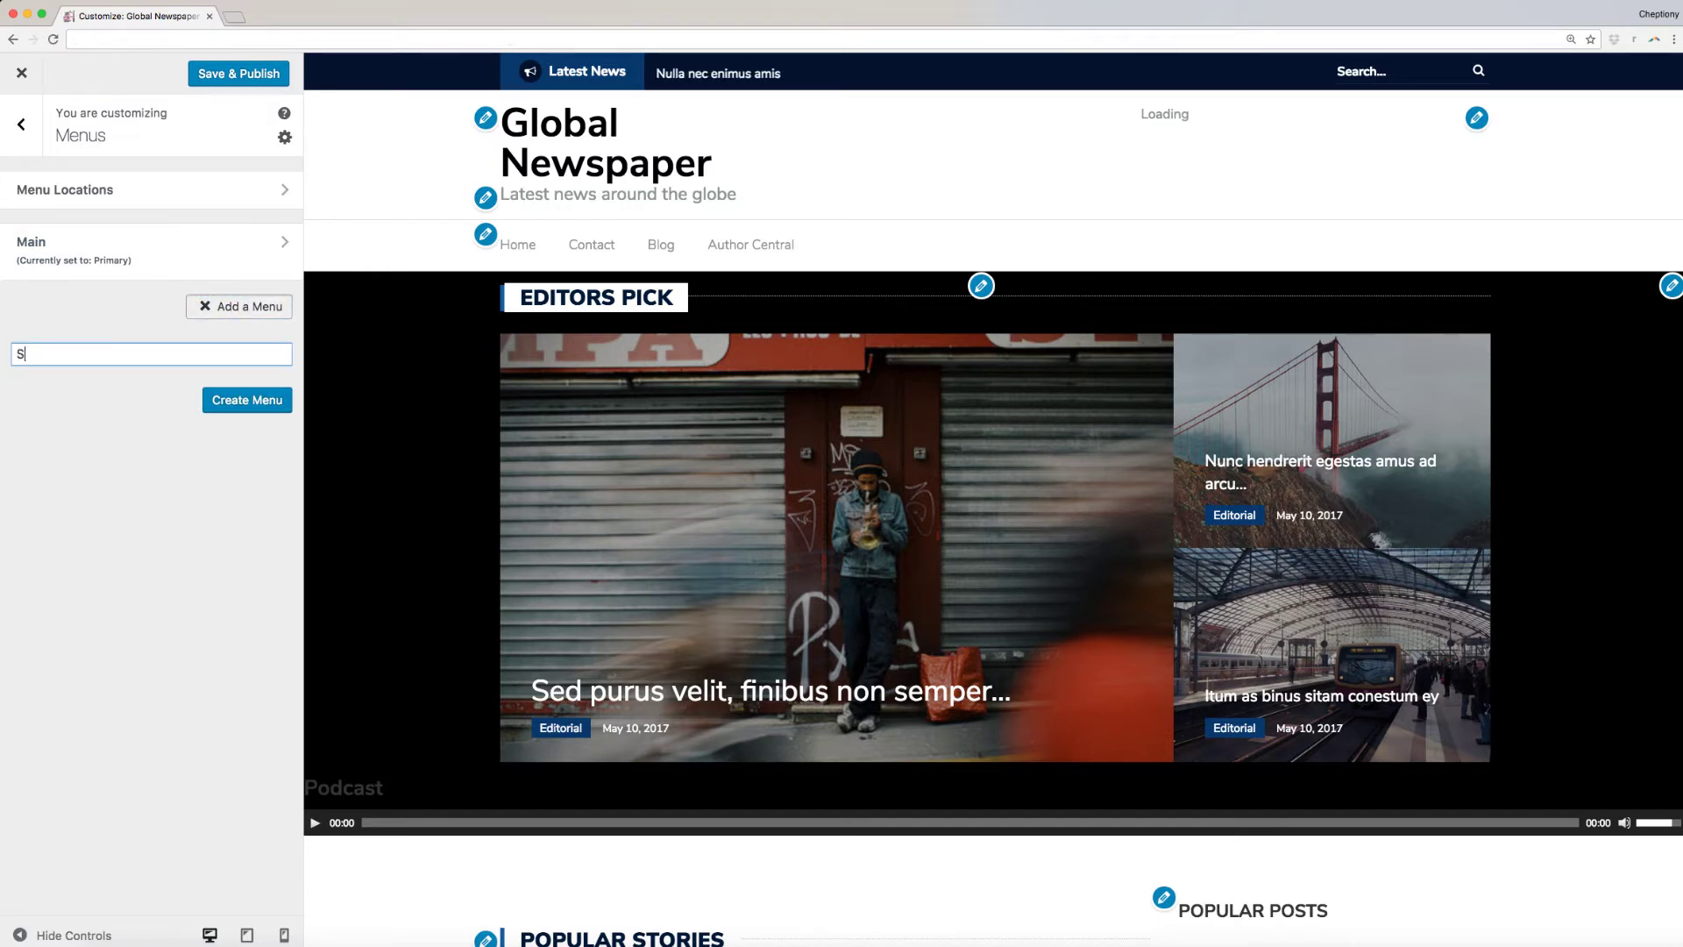
{"action": "type", "text": "ocial"}
{"action": "left_click", "coordinate": [259, 413]}
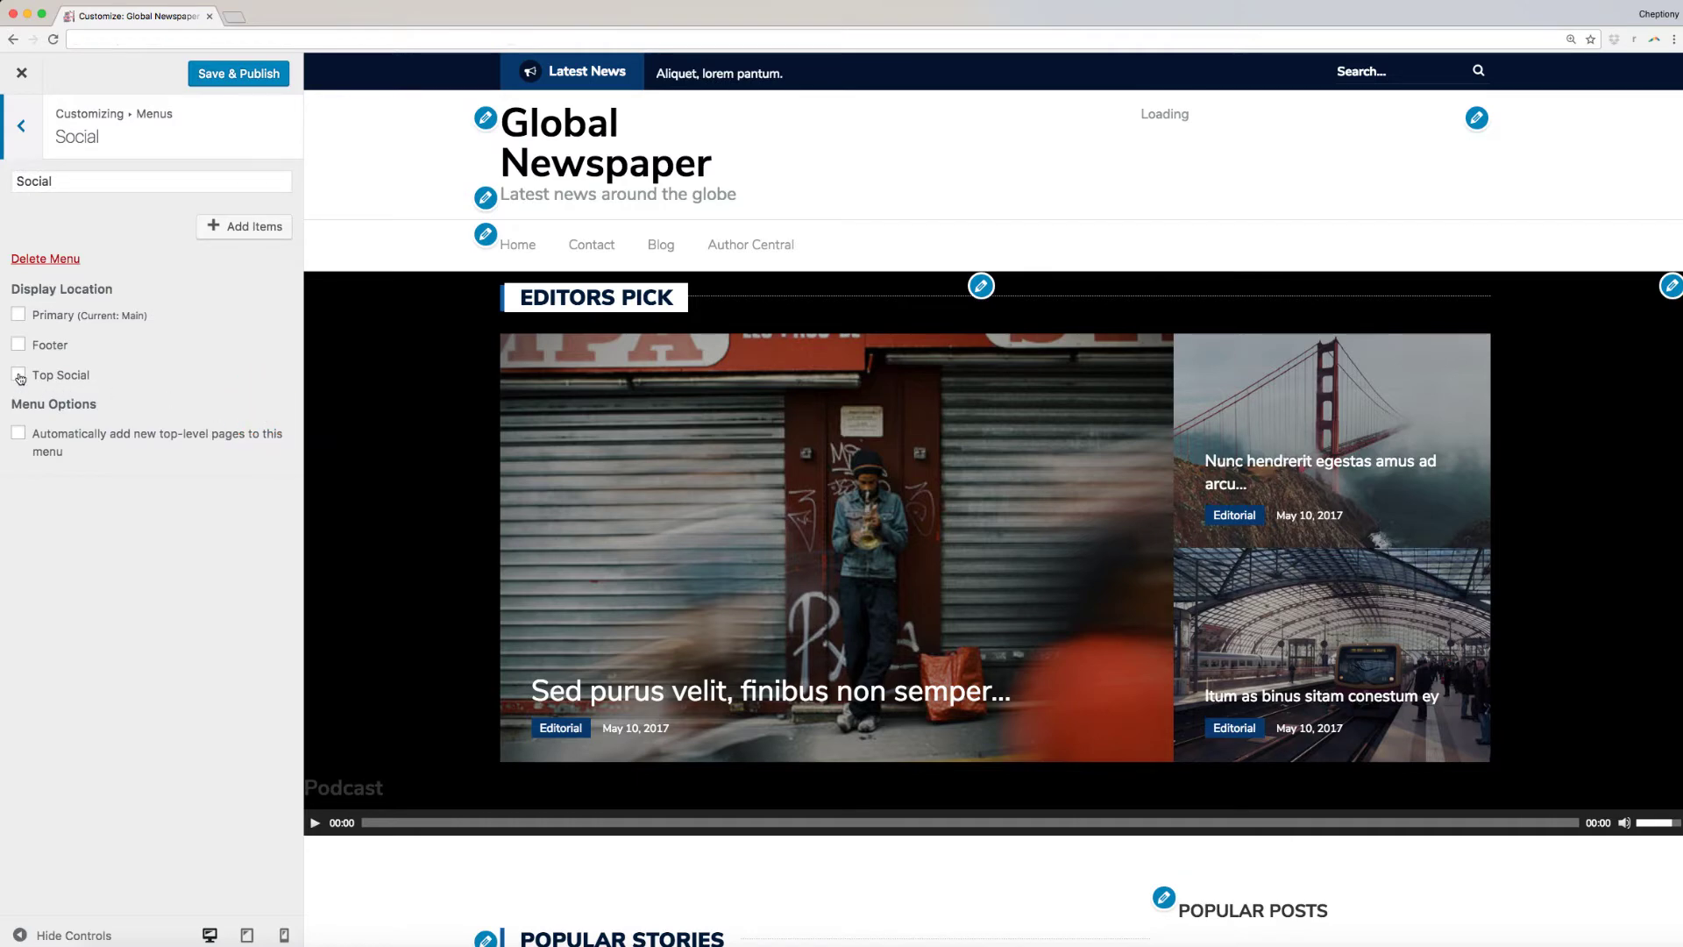
Step: Add a 'Facebook' custom link pointing to the Facebook site to the Social menu
{"action": "left_click", "coordinate": [235, 233]}
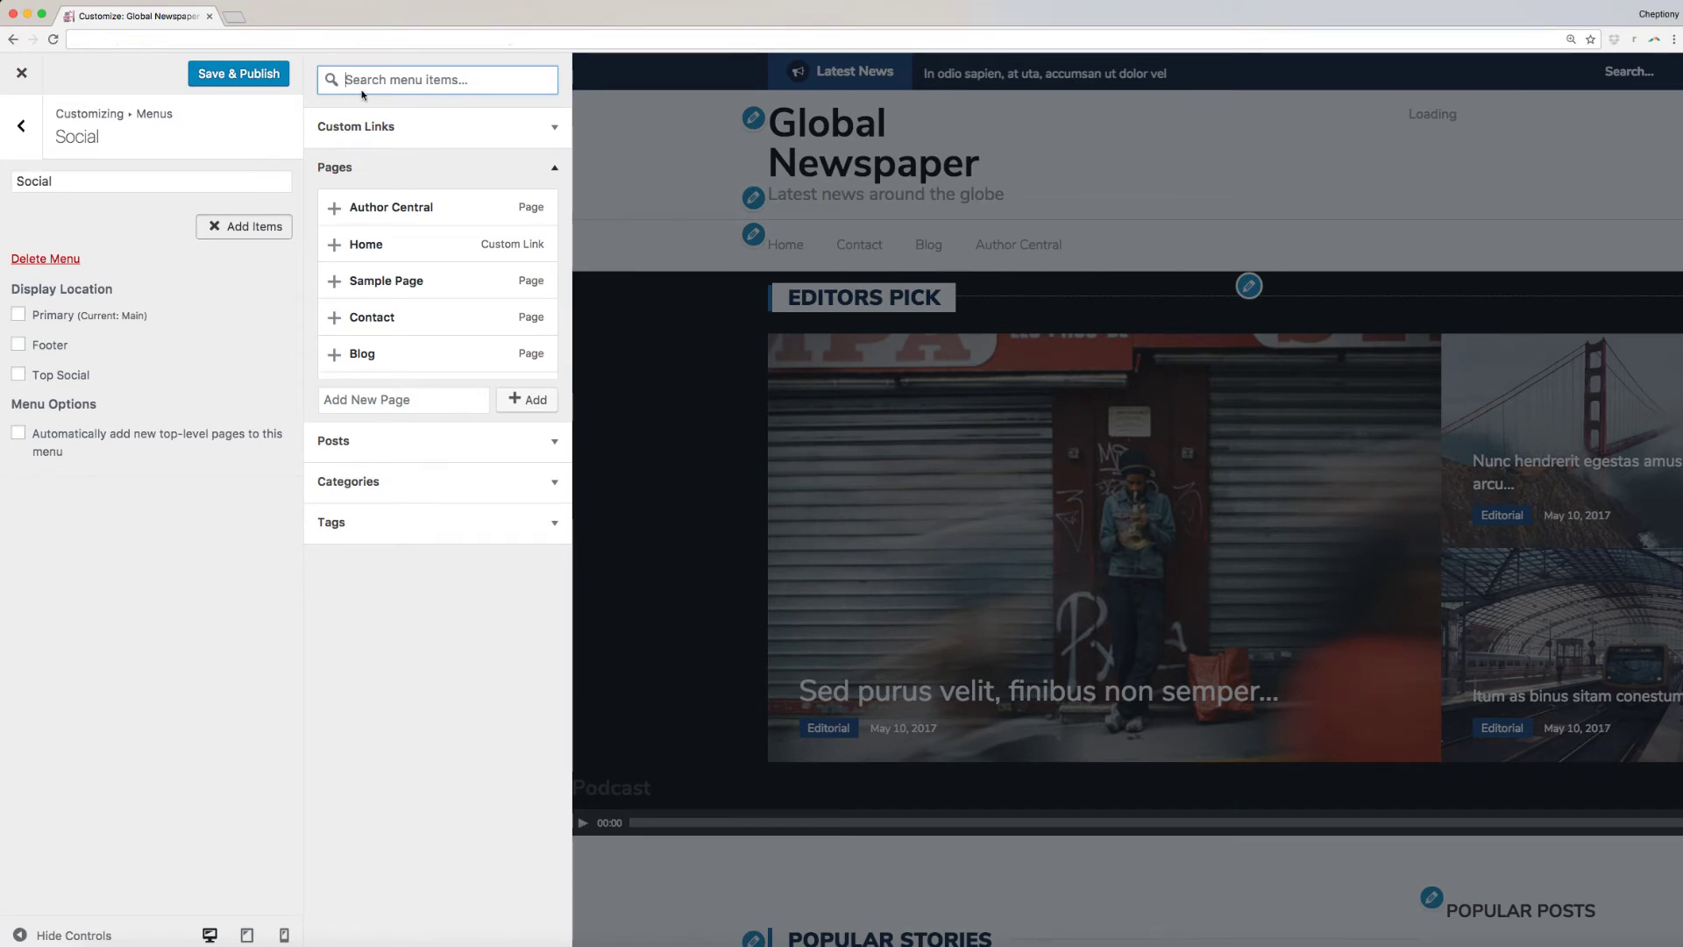
{"action": "left_click", "coordinate": [359, 130]}
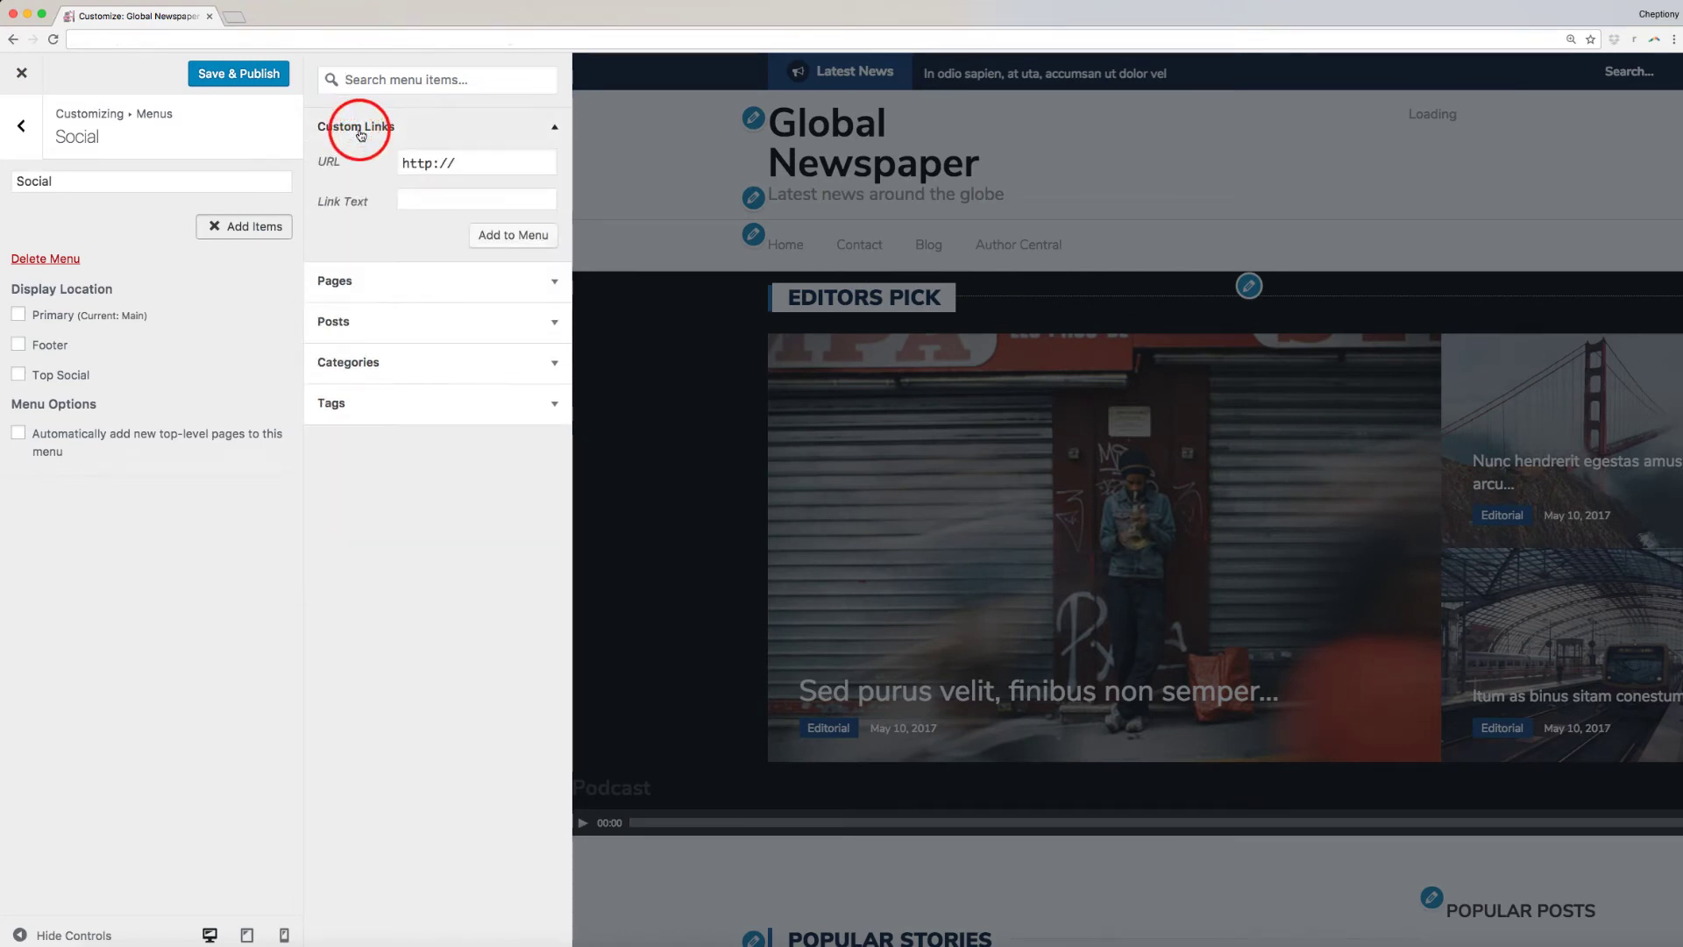
{"action": "left_click", "coordinate": [482, 164]}
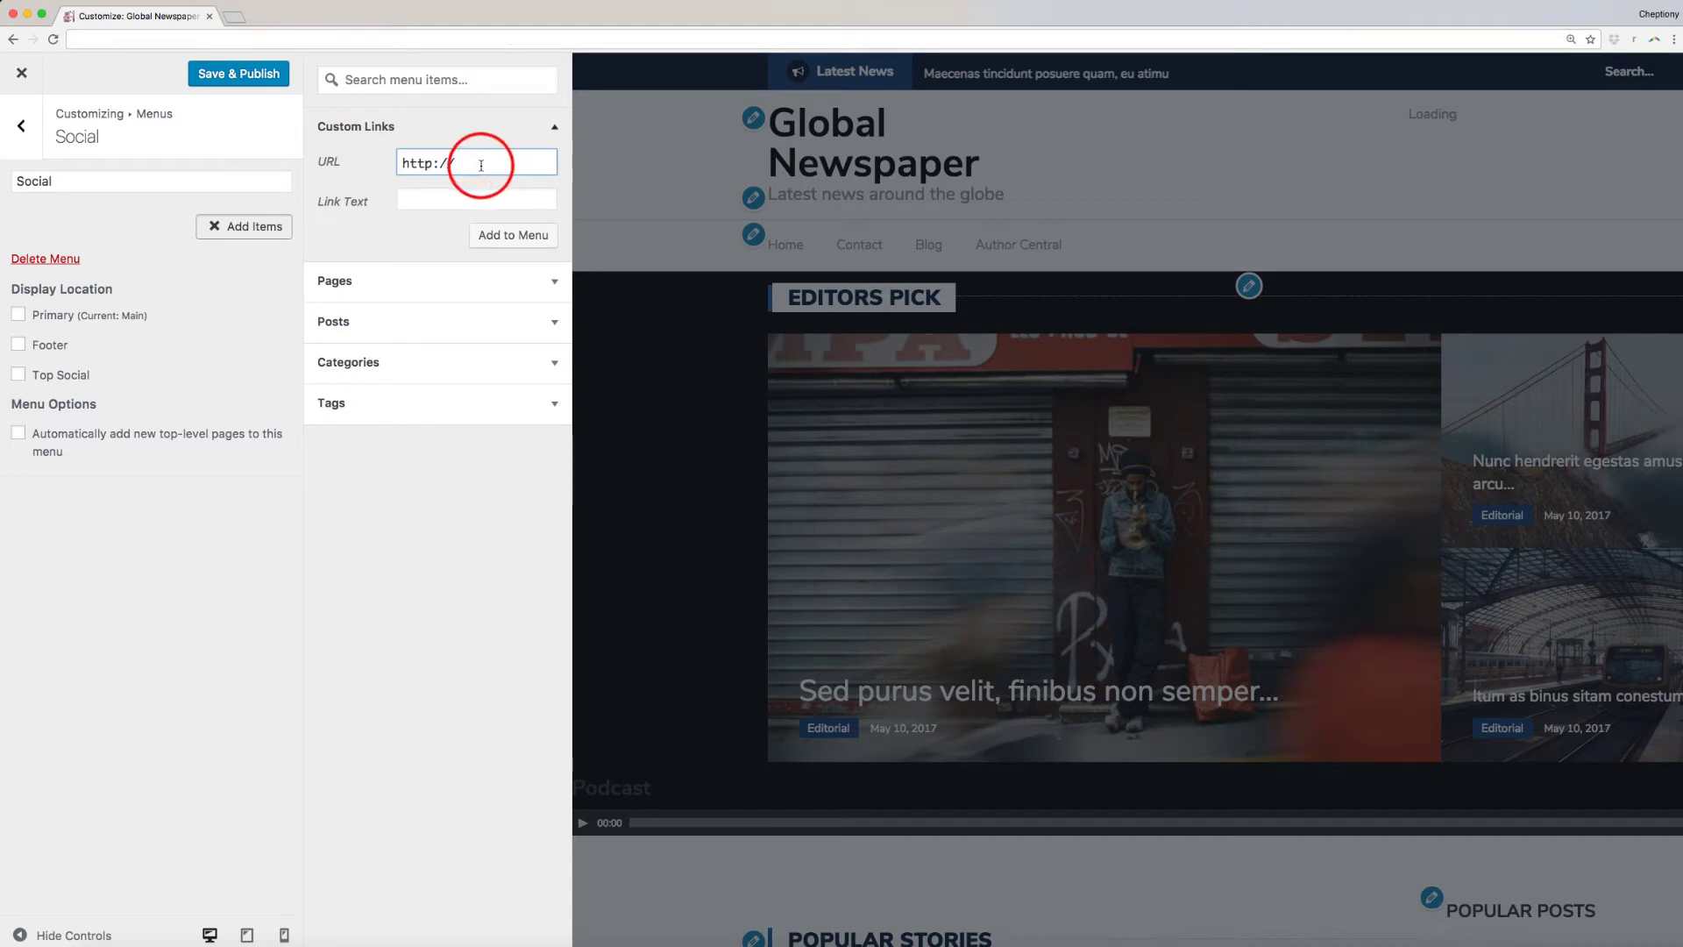
{"action": "type", "text": "facebo"}
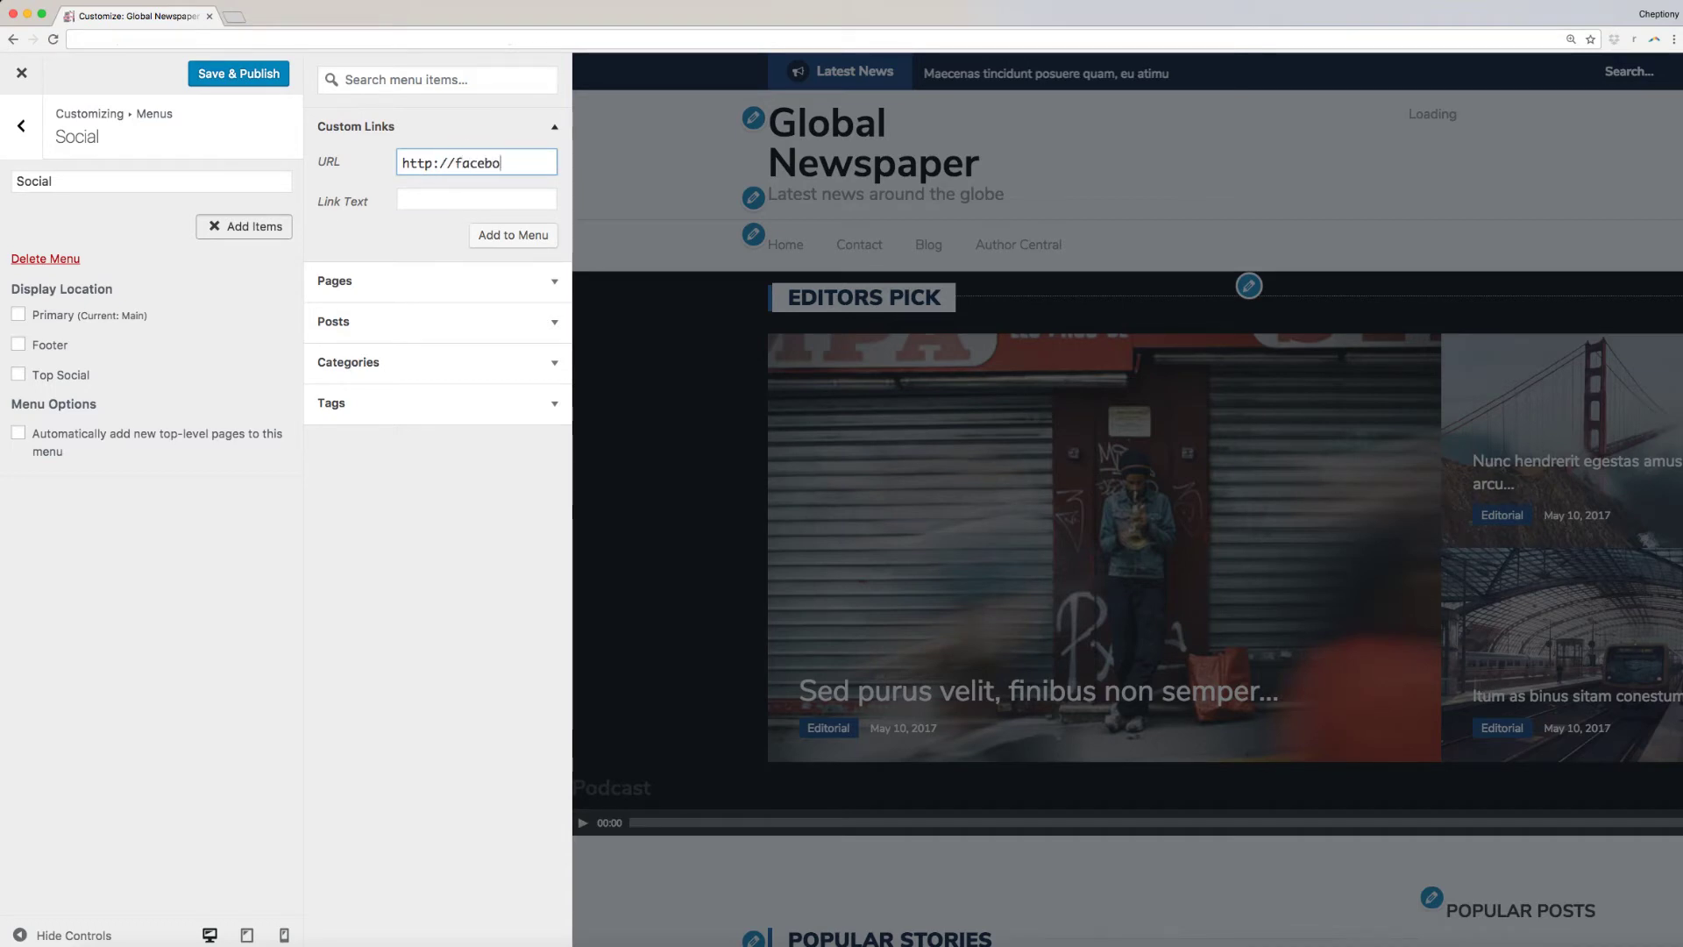
{"action": "type", "text": "ok.com"}
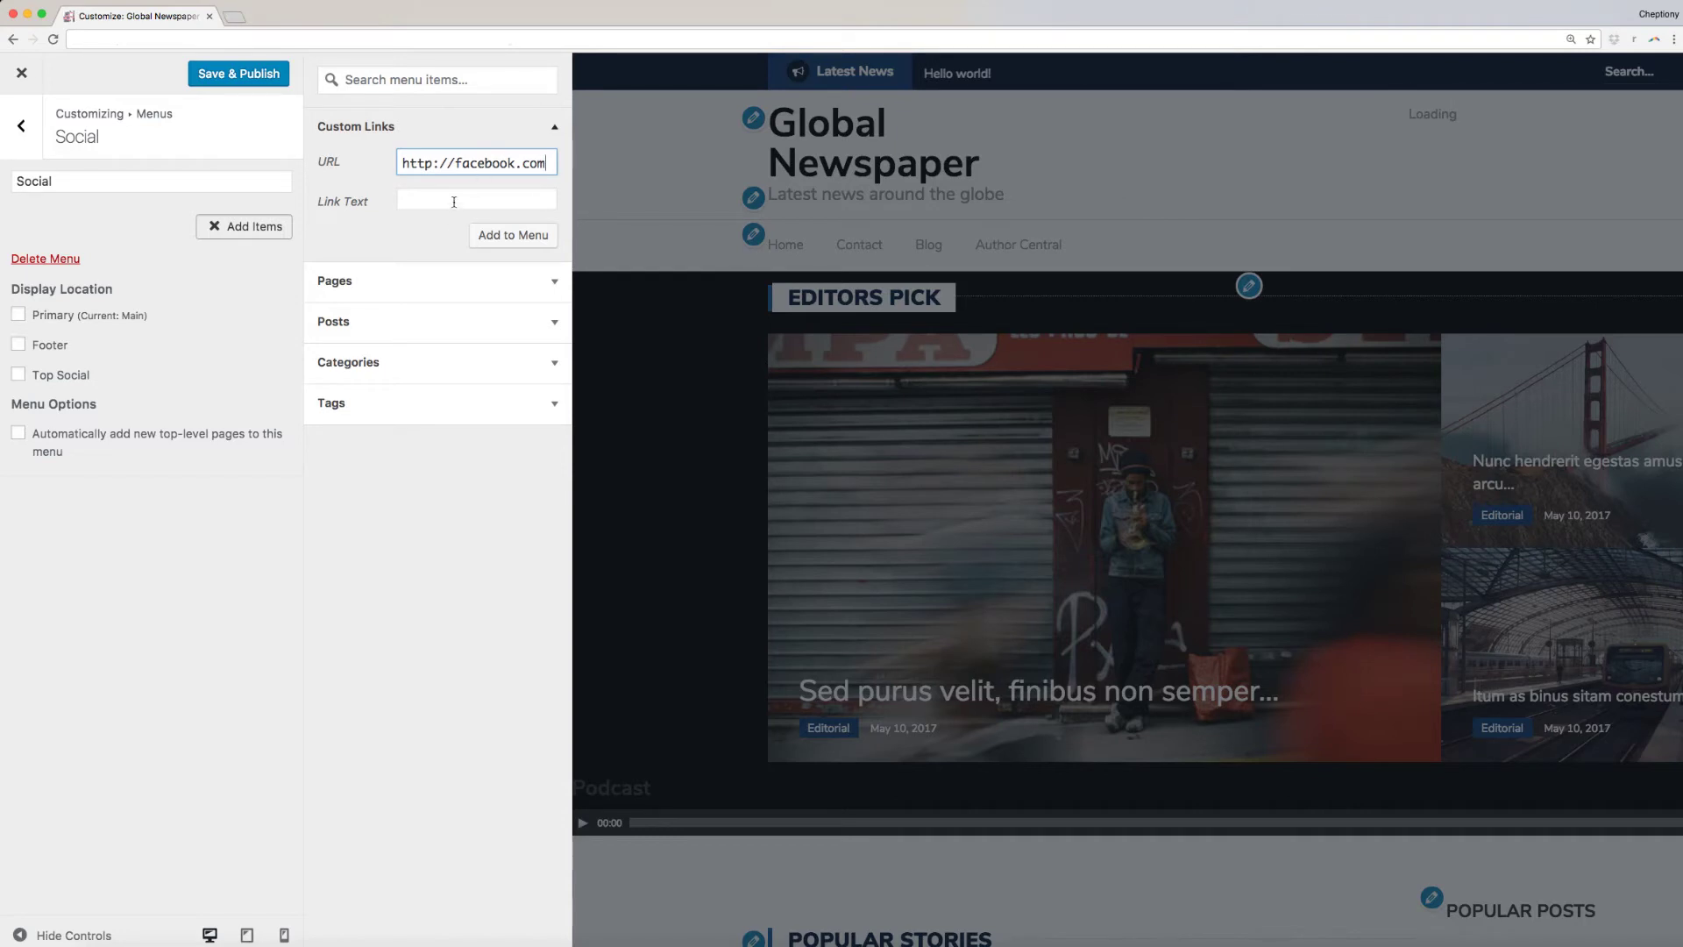
{"action": "left_click", "coordinate": [453, 202]}
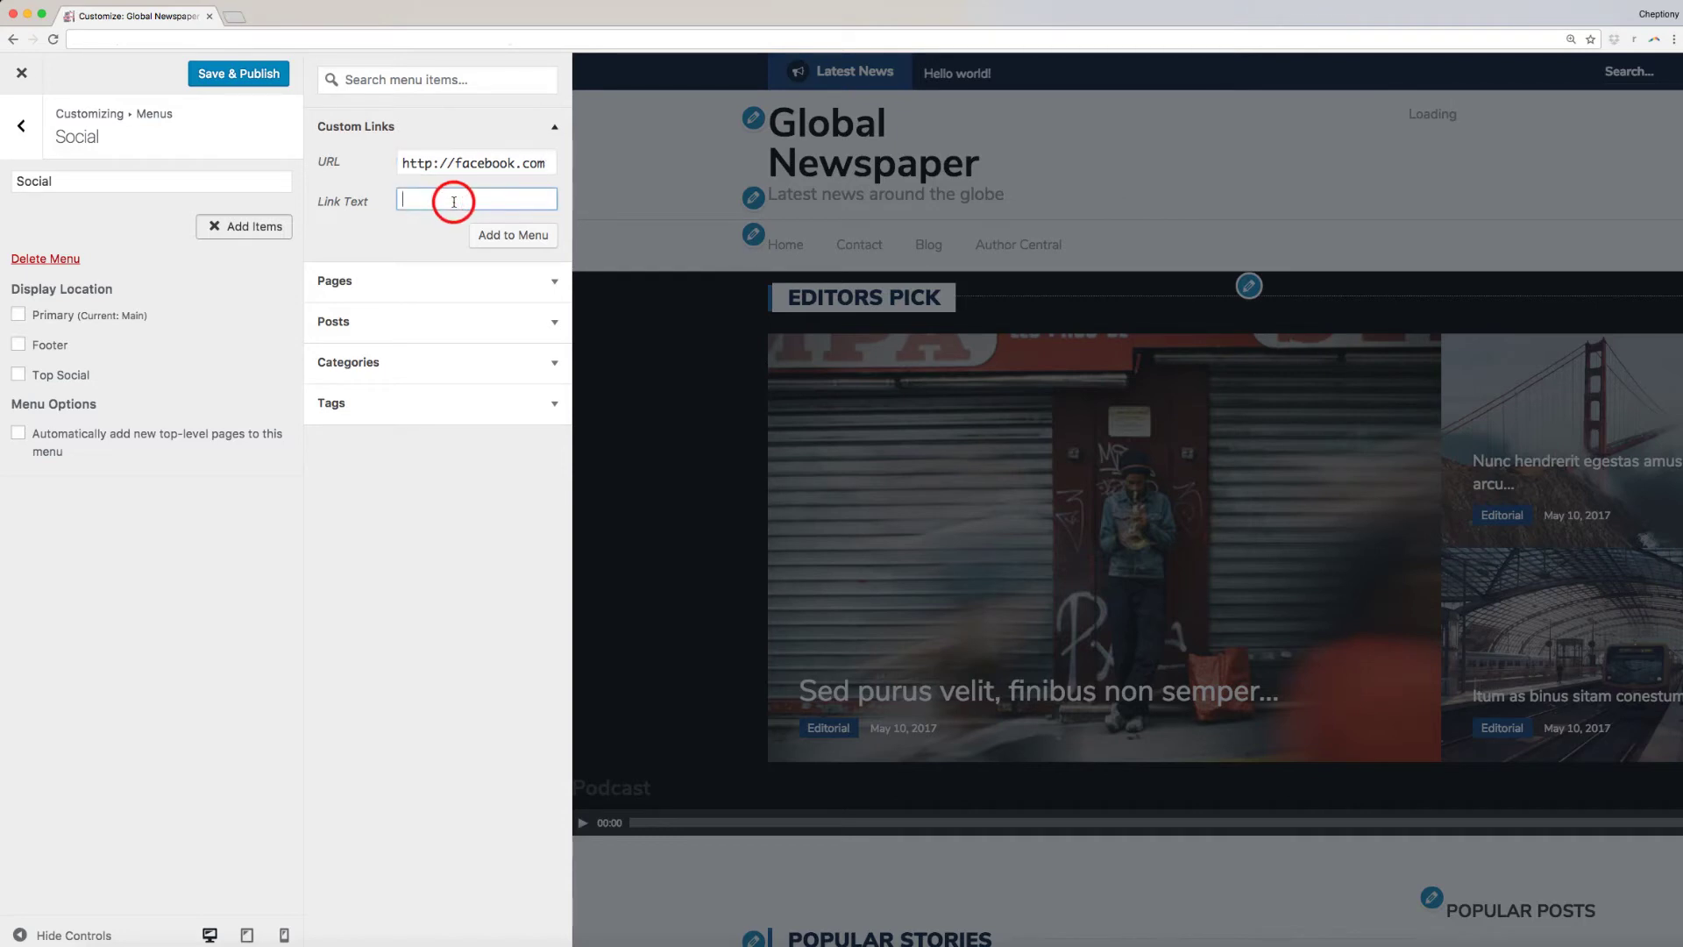
{"action": "type", "text": "Facebook"}
{"action": "left_click", "coordinate": [508, 238]}
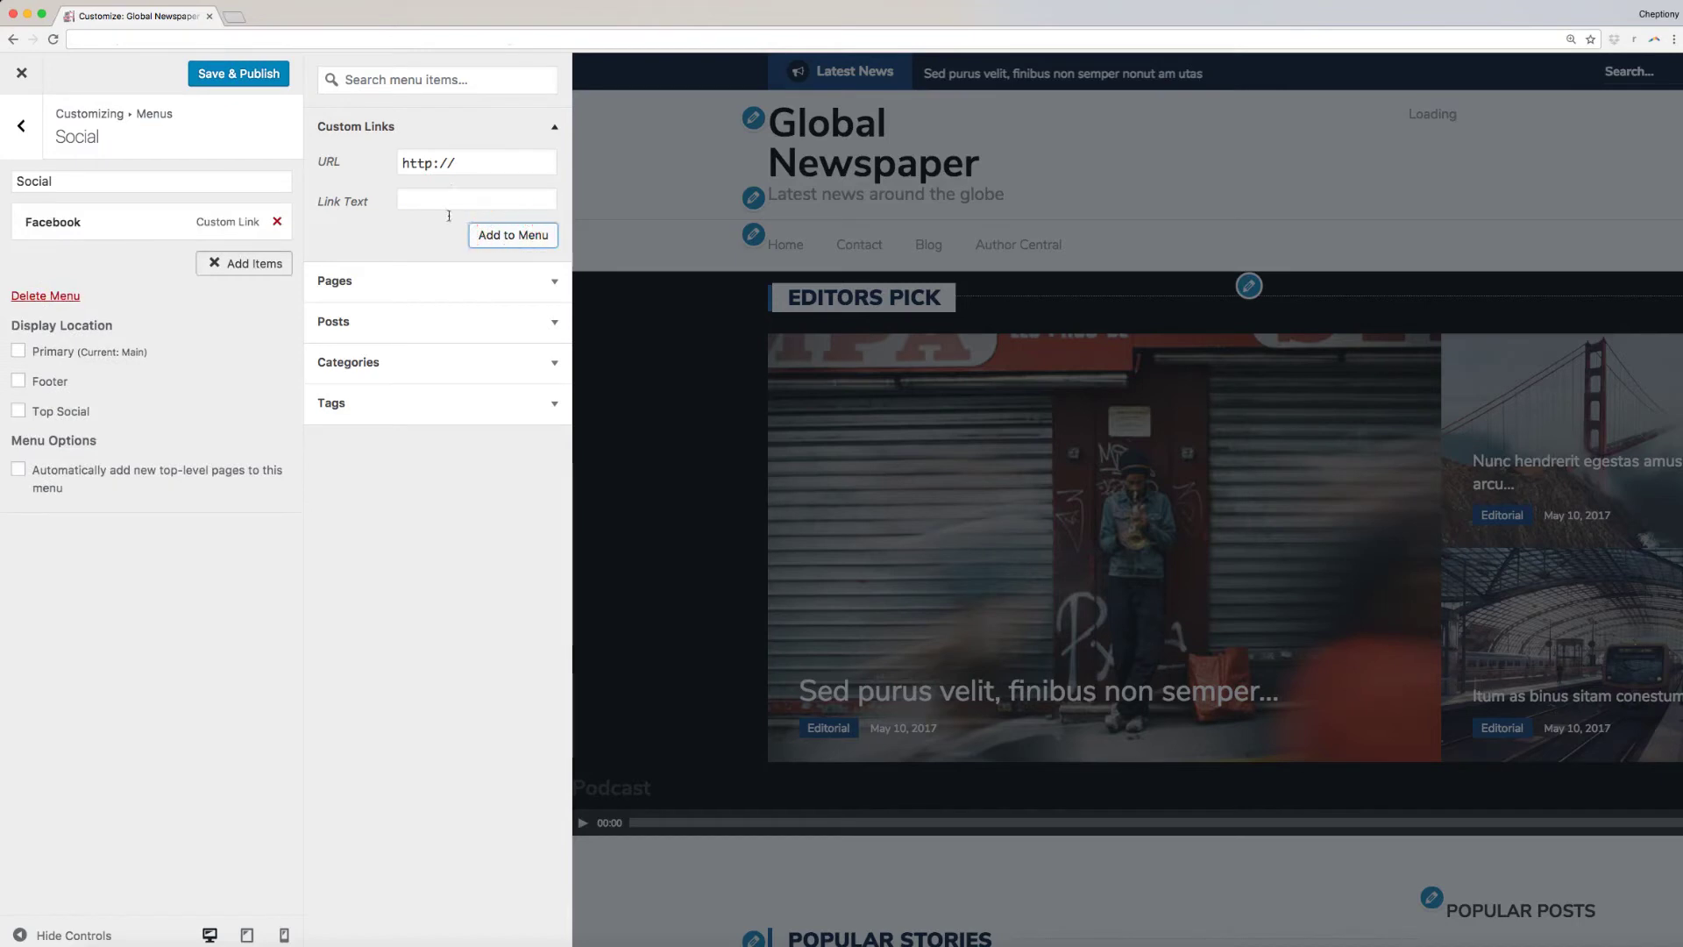
Step: Add a 'youtube' custom link to youtube.com
{"action": "left_click", "coordinate": [474, 161]}
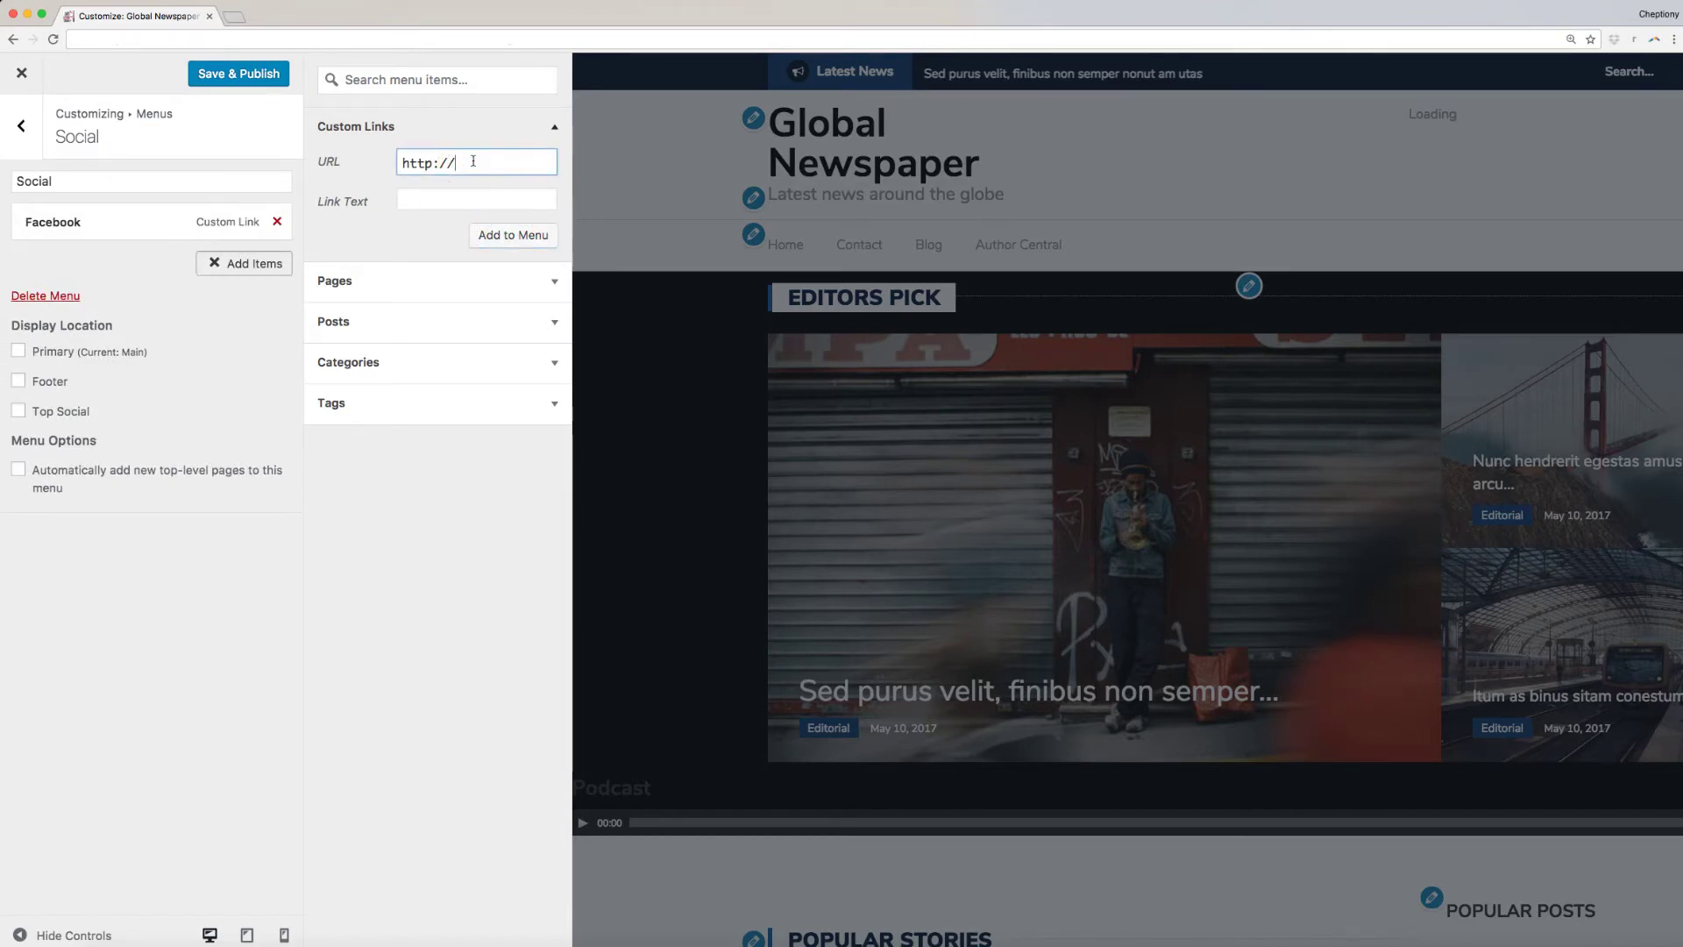
{"action": "type", "text": "yout"}
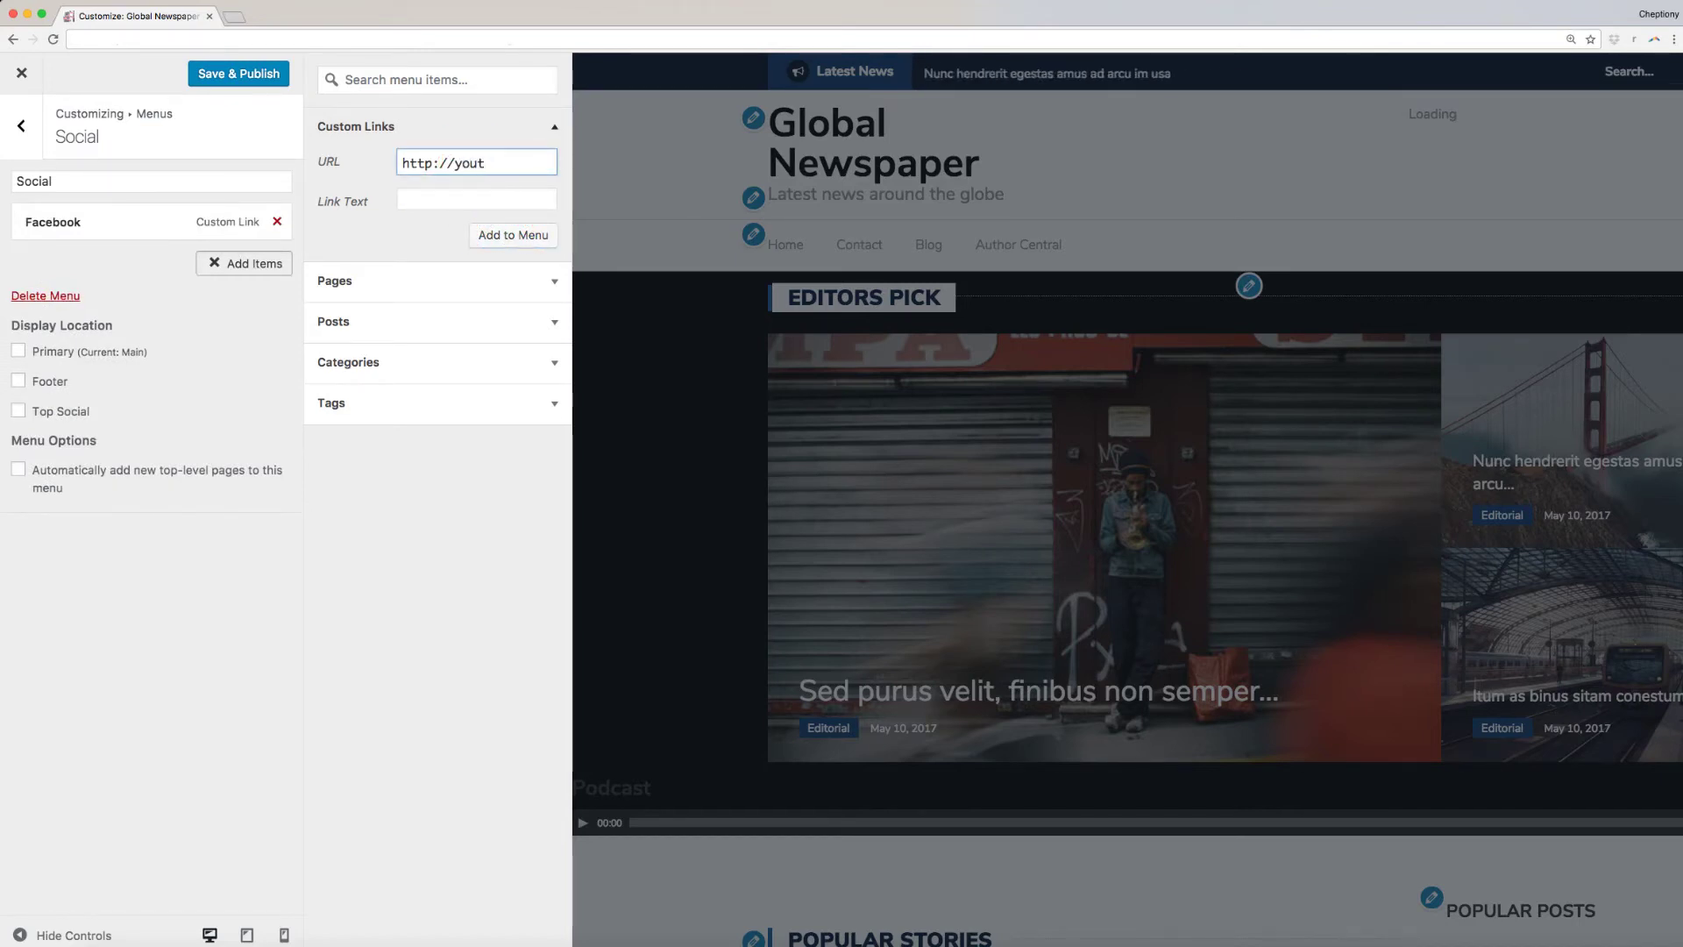
{"action": "type", "text": "ube.com"}
{"action": "left_click", "coordinate": [445, 198]}
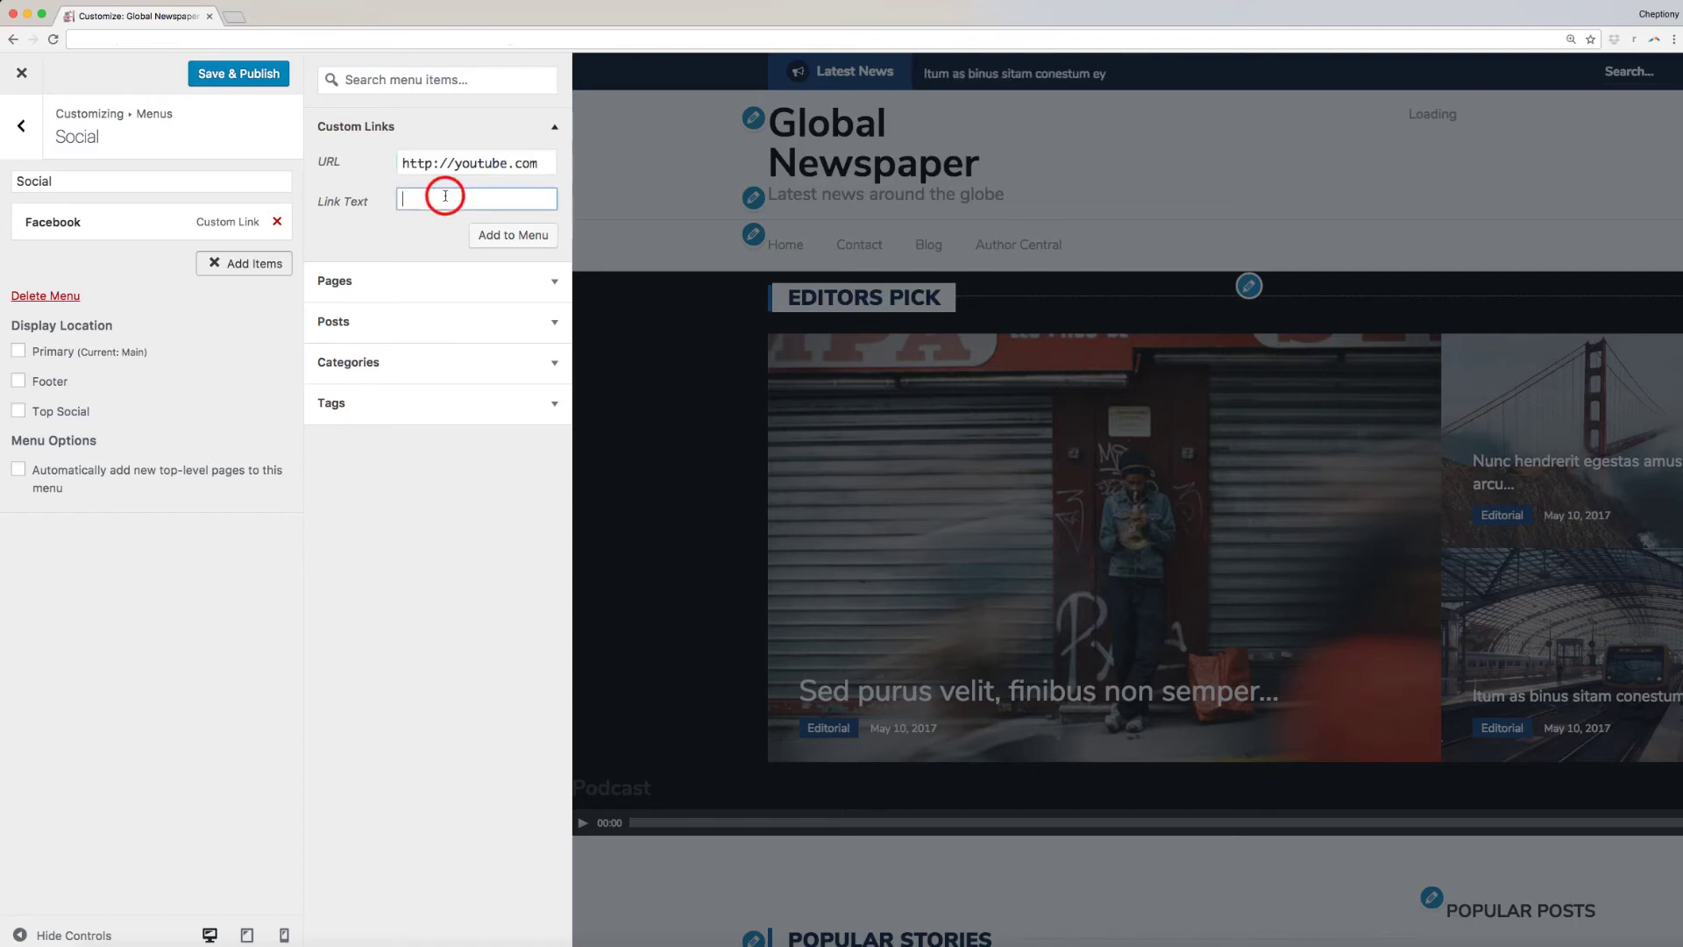
{"action": "type", "text": "youtube"}
{"action": "left_click", "coordinate": [509, 236]}
Step: Add a 'Twitter' custom link to twitter.com
{"action": "left_click", "coordinate": [472, 164]}
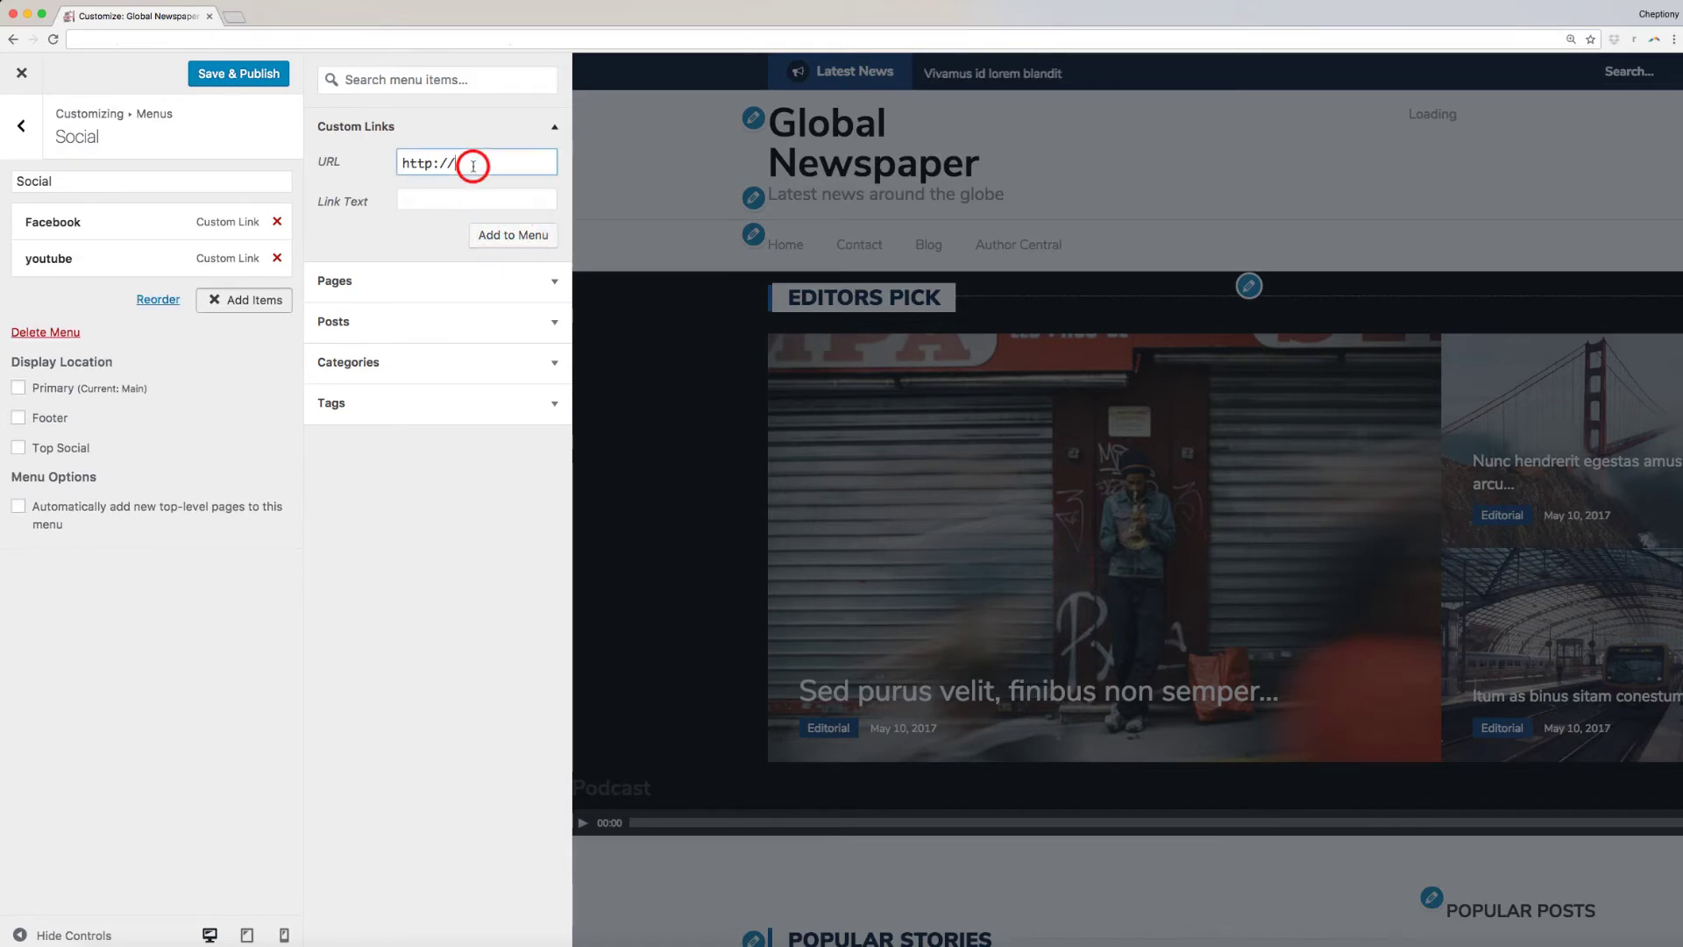
{"action": "type", "text": "two"}
{"action": "key", "text": "BackSpace"}
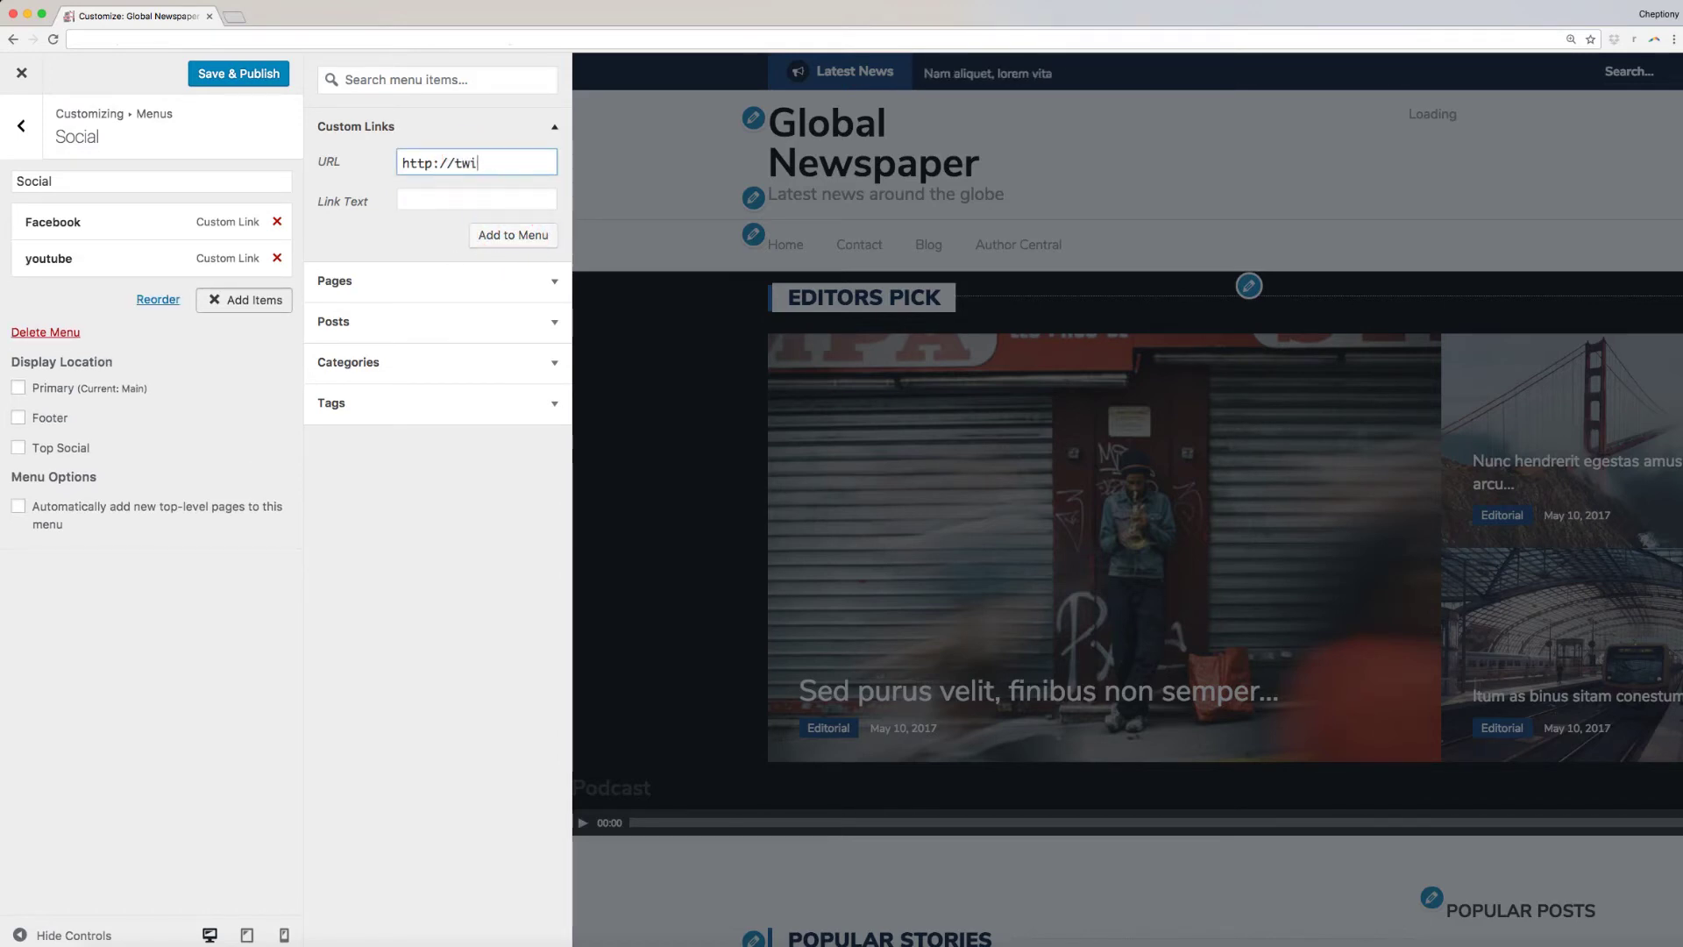
{"action": "type", "text": "itter.com"}
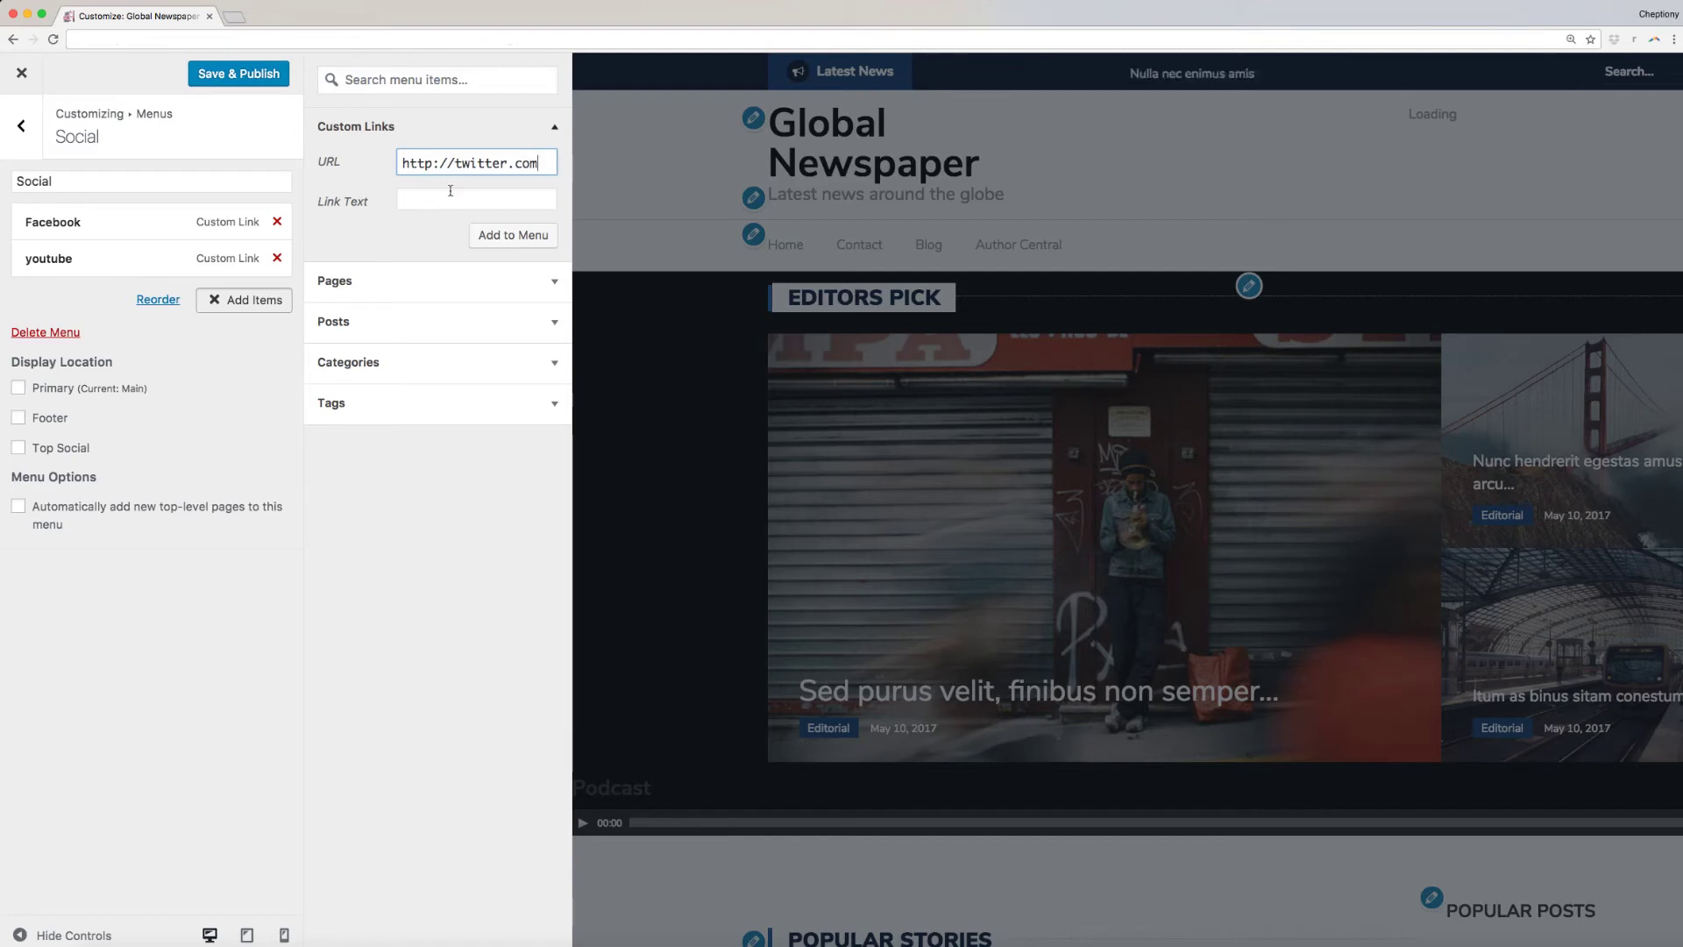
{"action": "left_click", "coordinate": [446, 200]}
{"action": "type", "text": "Twitter"}
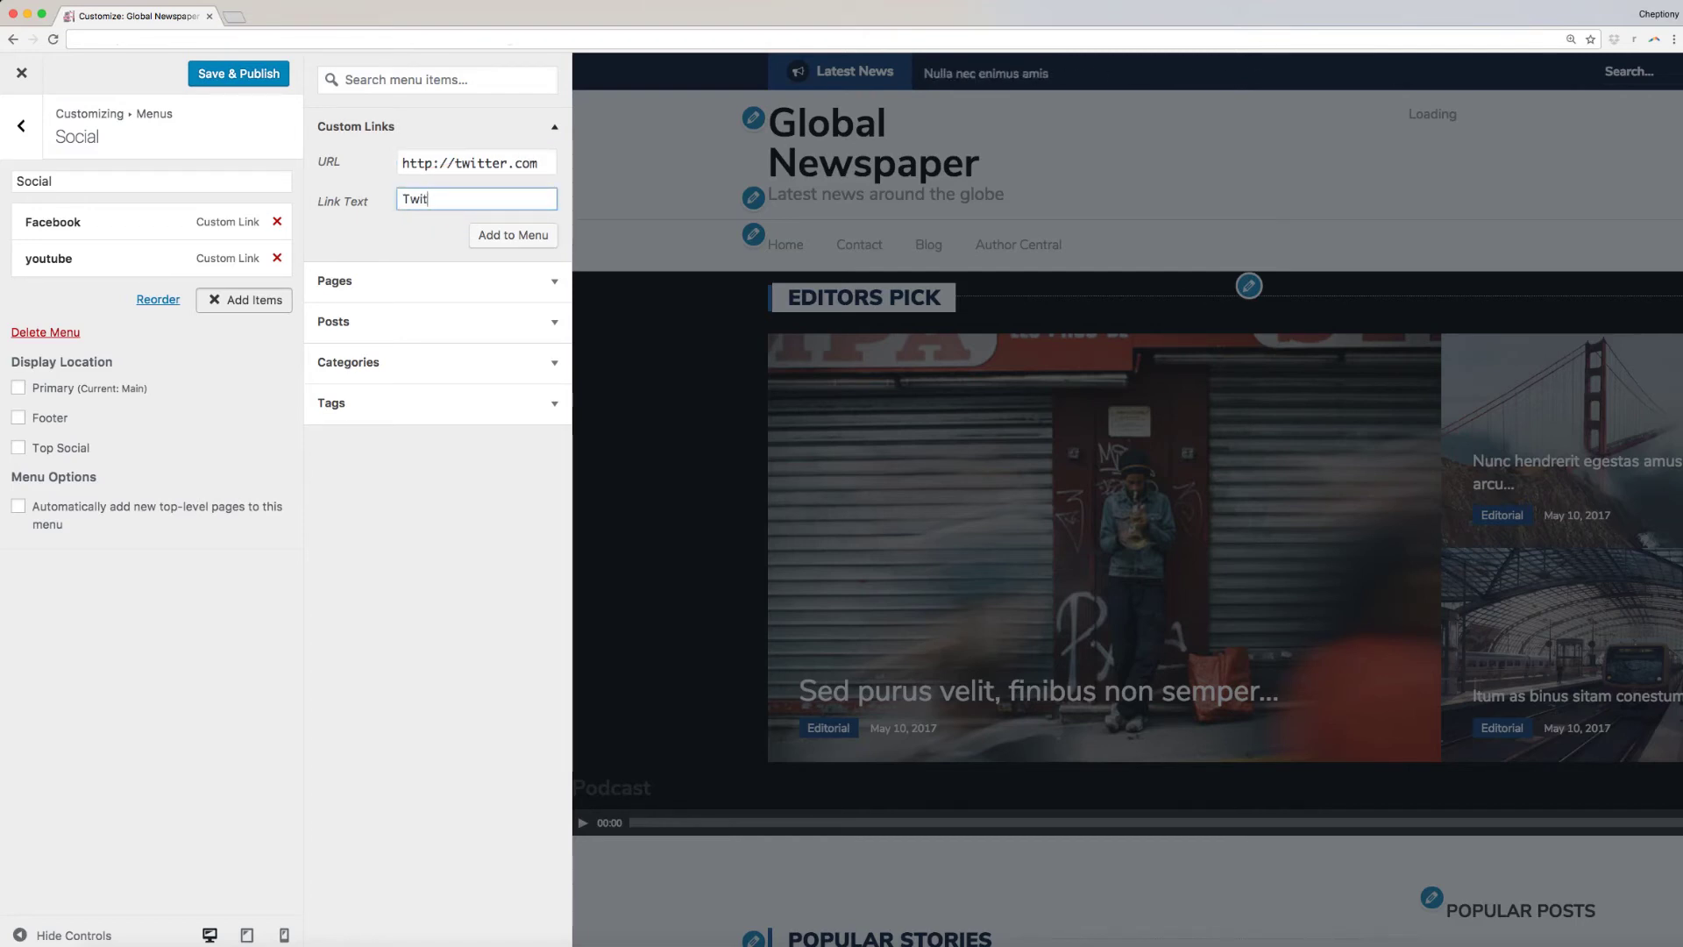
{"action": "left_click", "coordinate": [488, 234]}
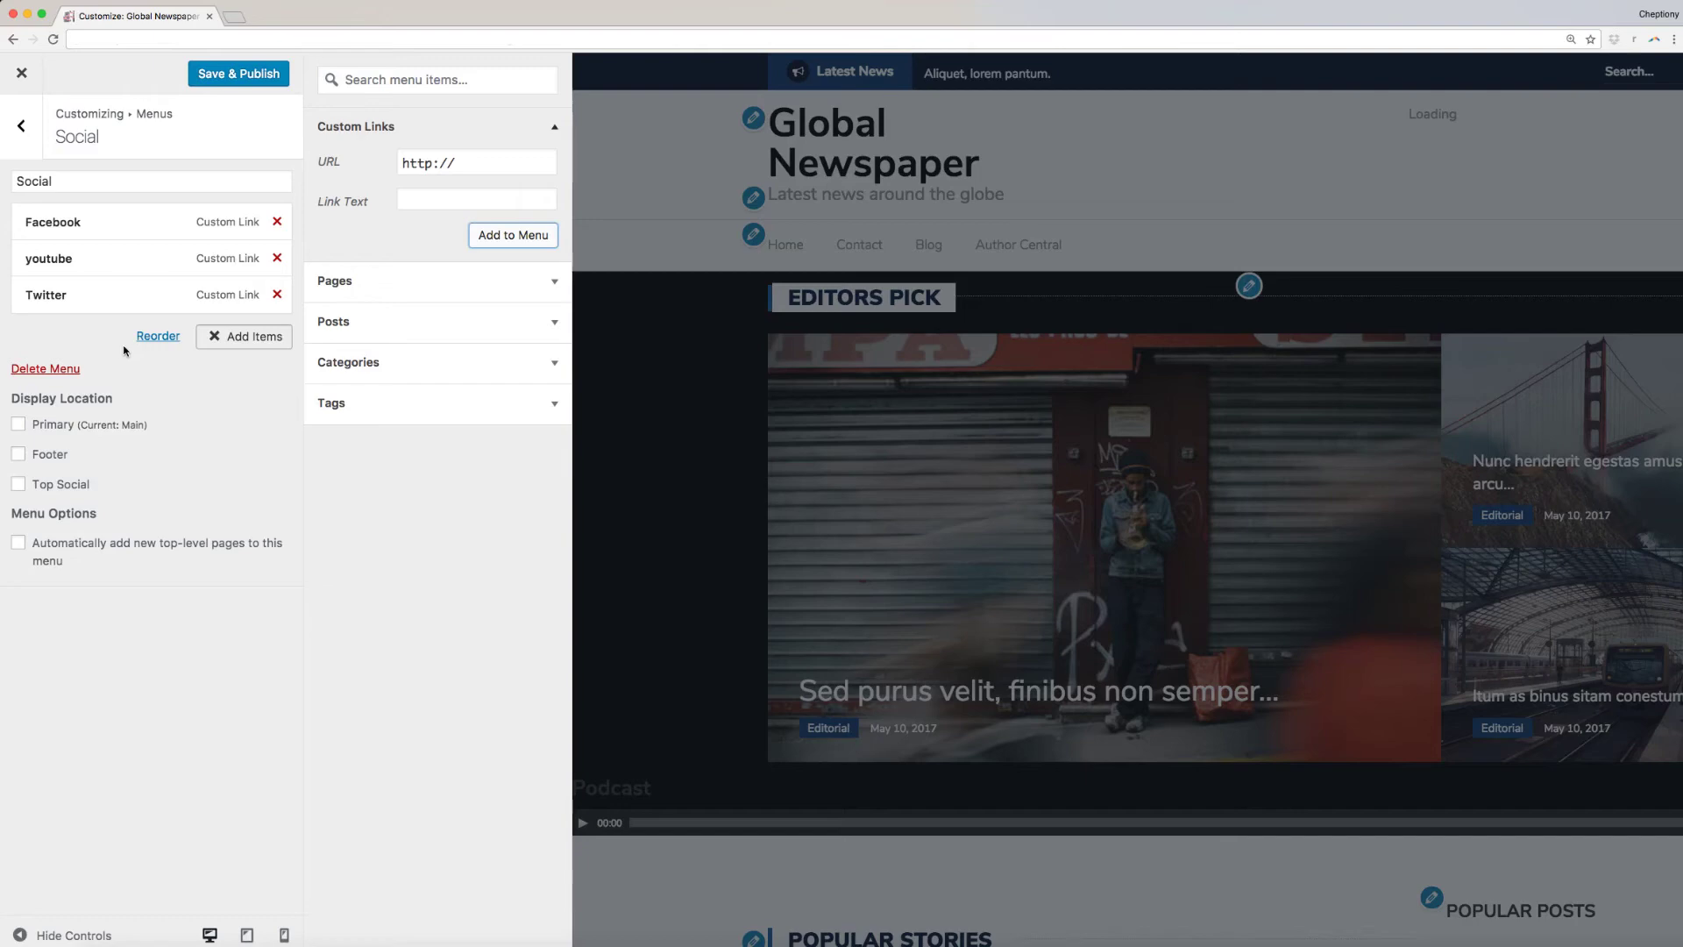
Step: Set the Facebook link to open in a new tab and start its 'Send us a message' description
{"action": "left_click", "coordinate": [92, 223]}
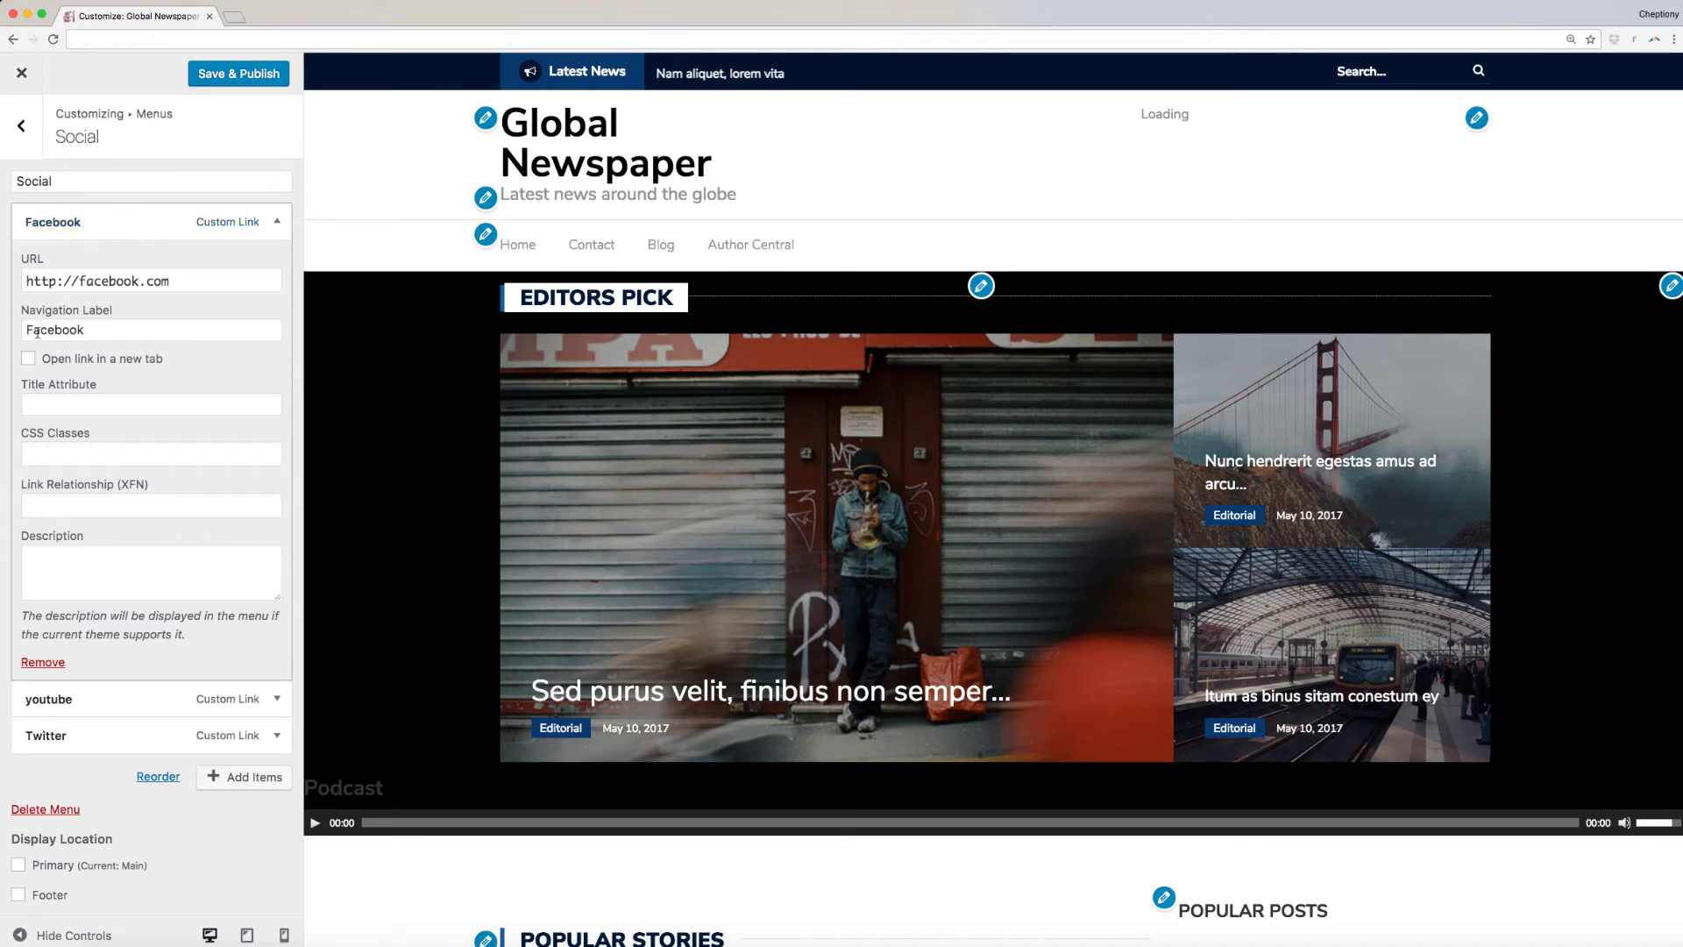
{"action": "left_click", "coordinate": [27, 360]}
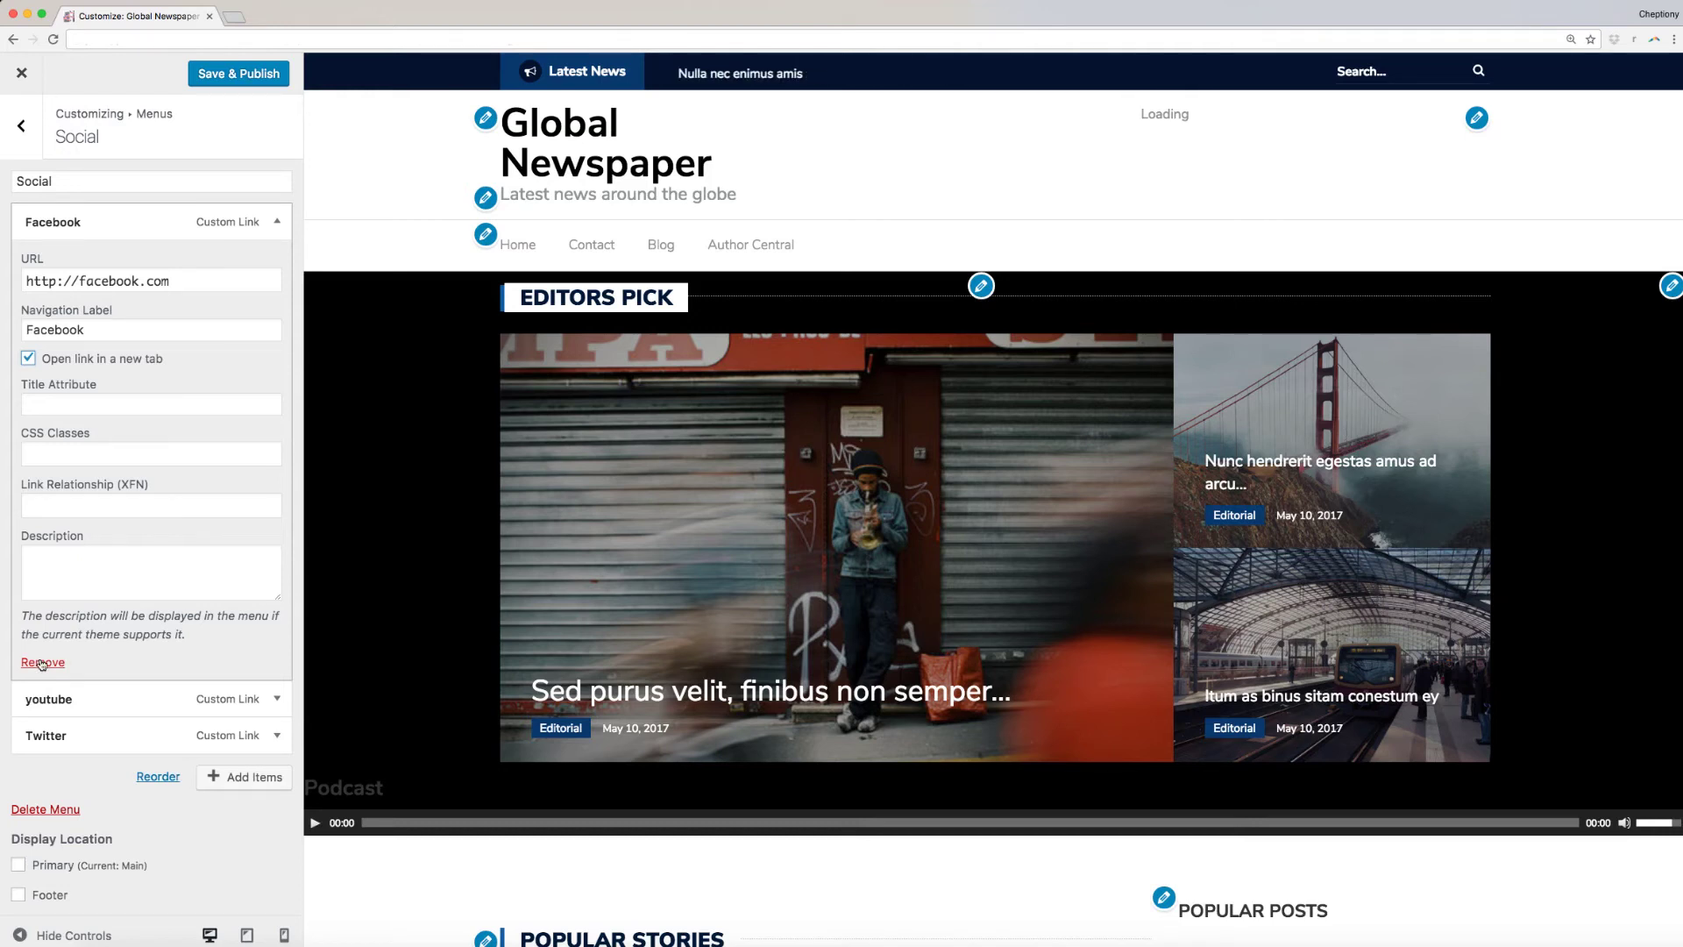
{"action": "left_click", "coordinate": [58, 558]}
{"action": "type", "text": "Se"}
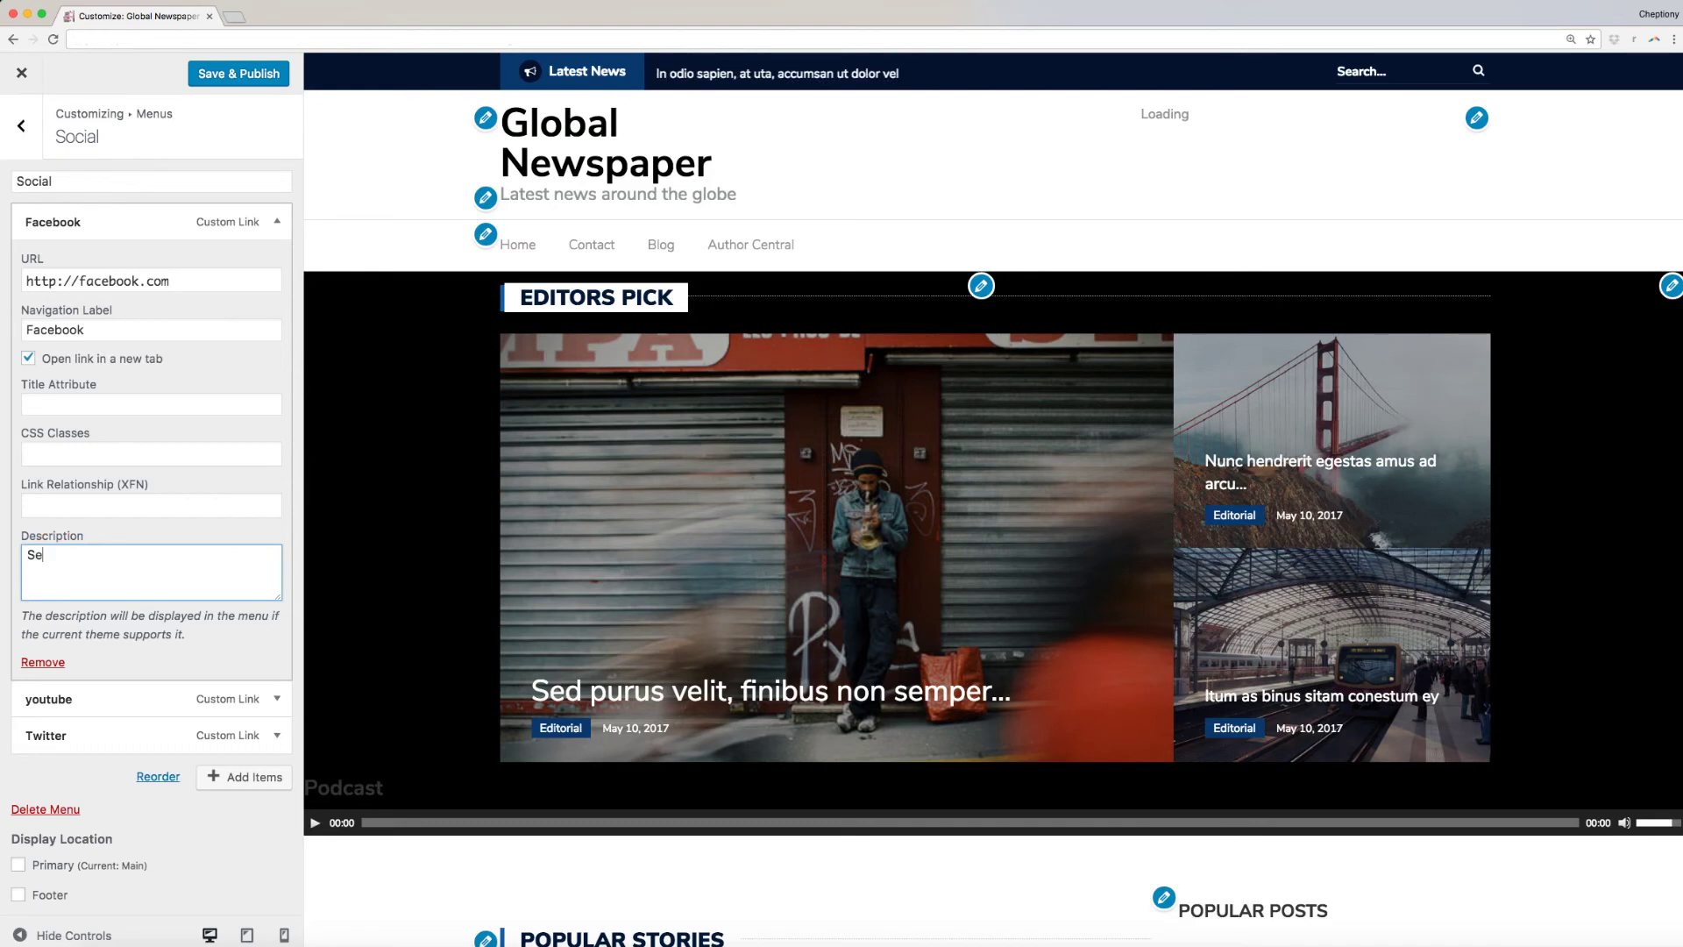
{"action": "type", "text": "nd up a message"}
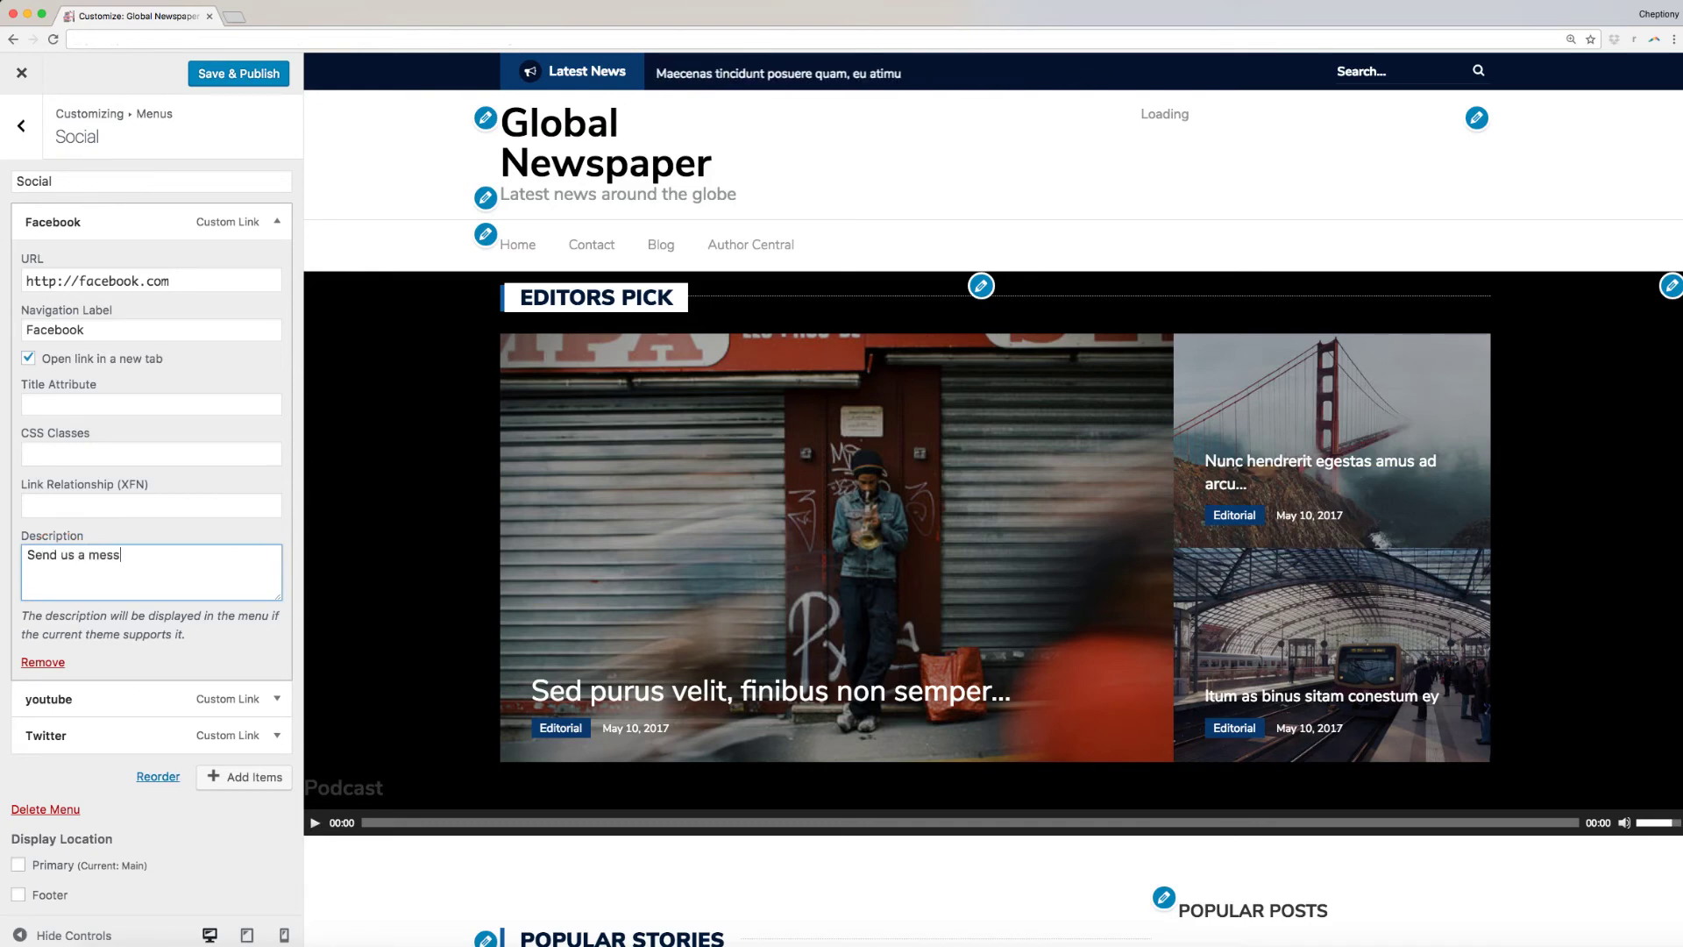
Step: Assign the Social menu to Top Social, publish the changes and visit the live site
{"action": "left_click", "coordinate": [277, 221]}
{"action": "left_click", "coordinate": [17, 483]}
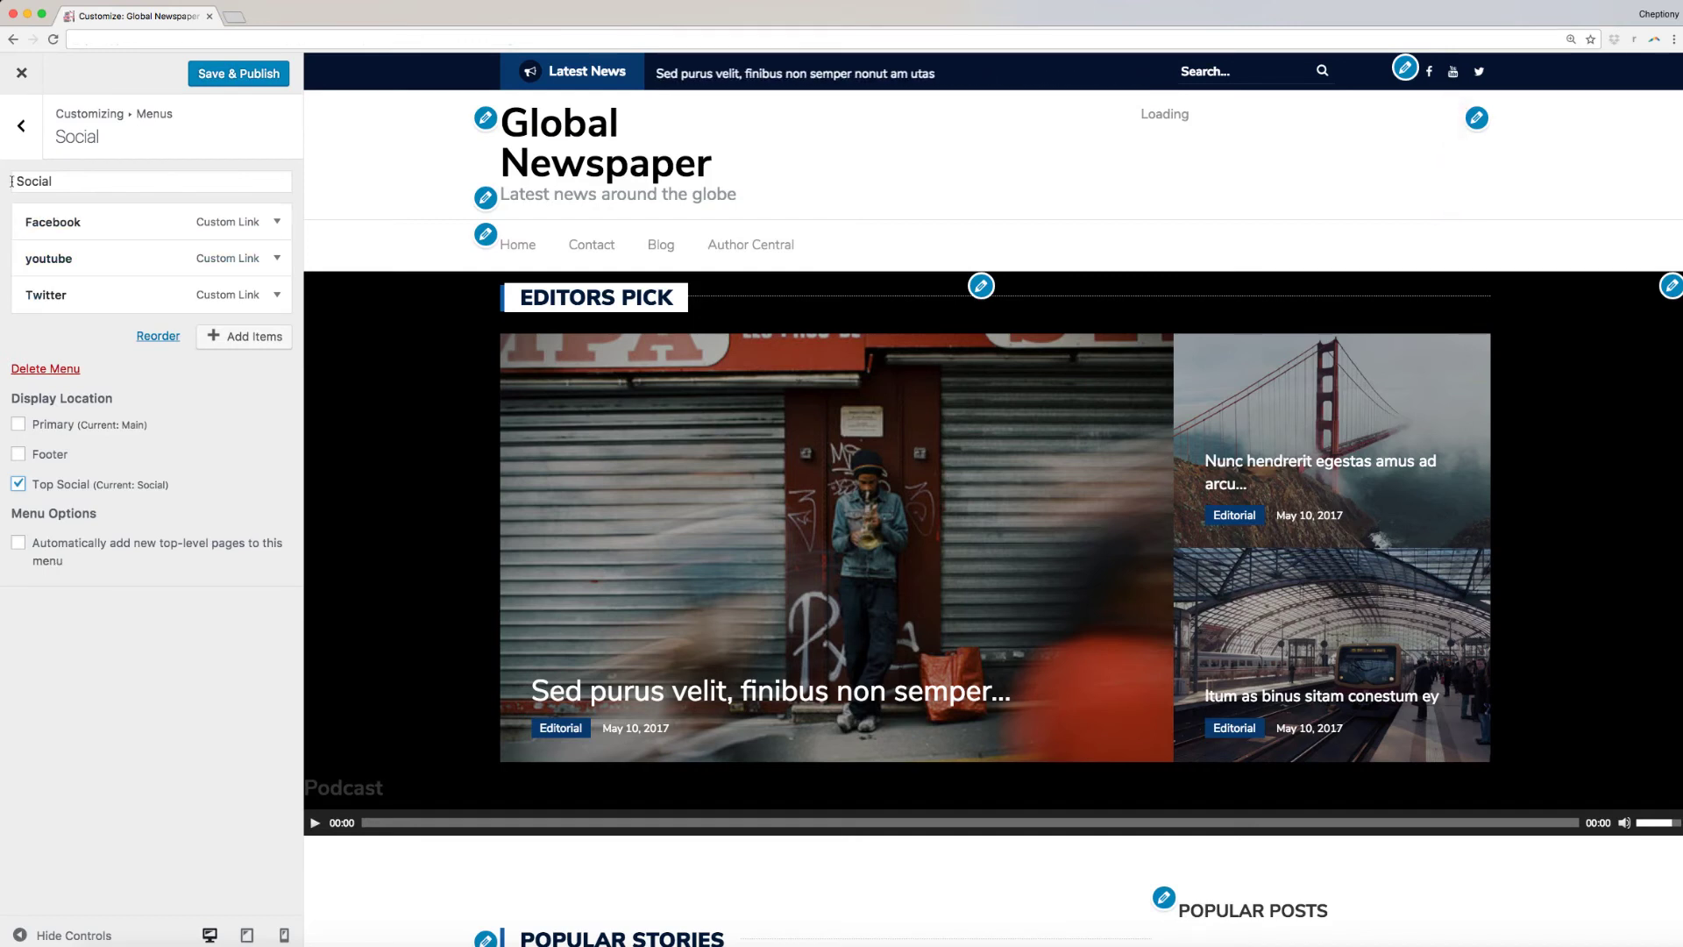
{"action": "left_click", "coordinate": [25, 147]}
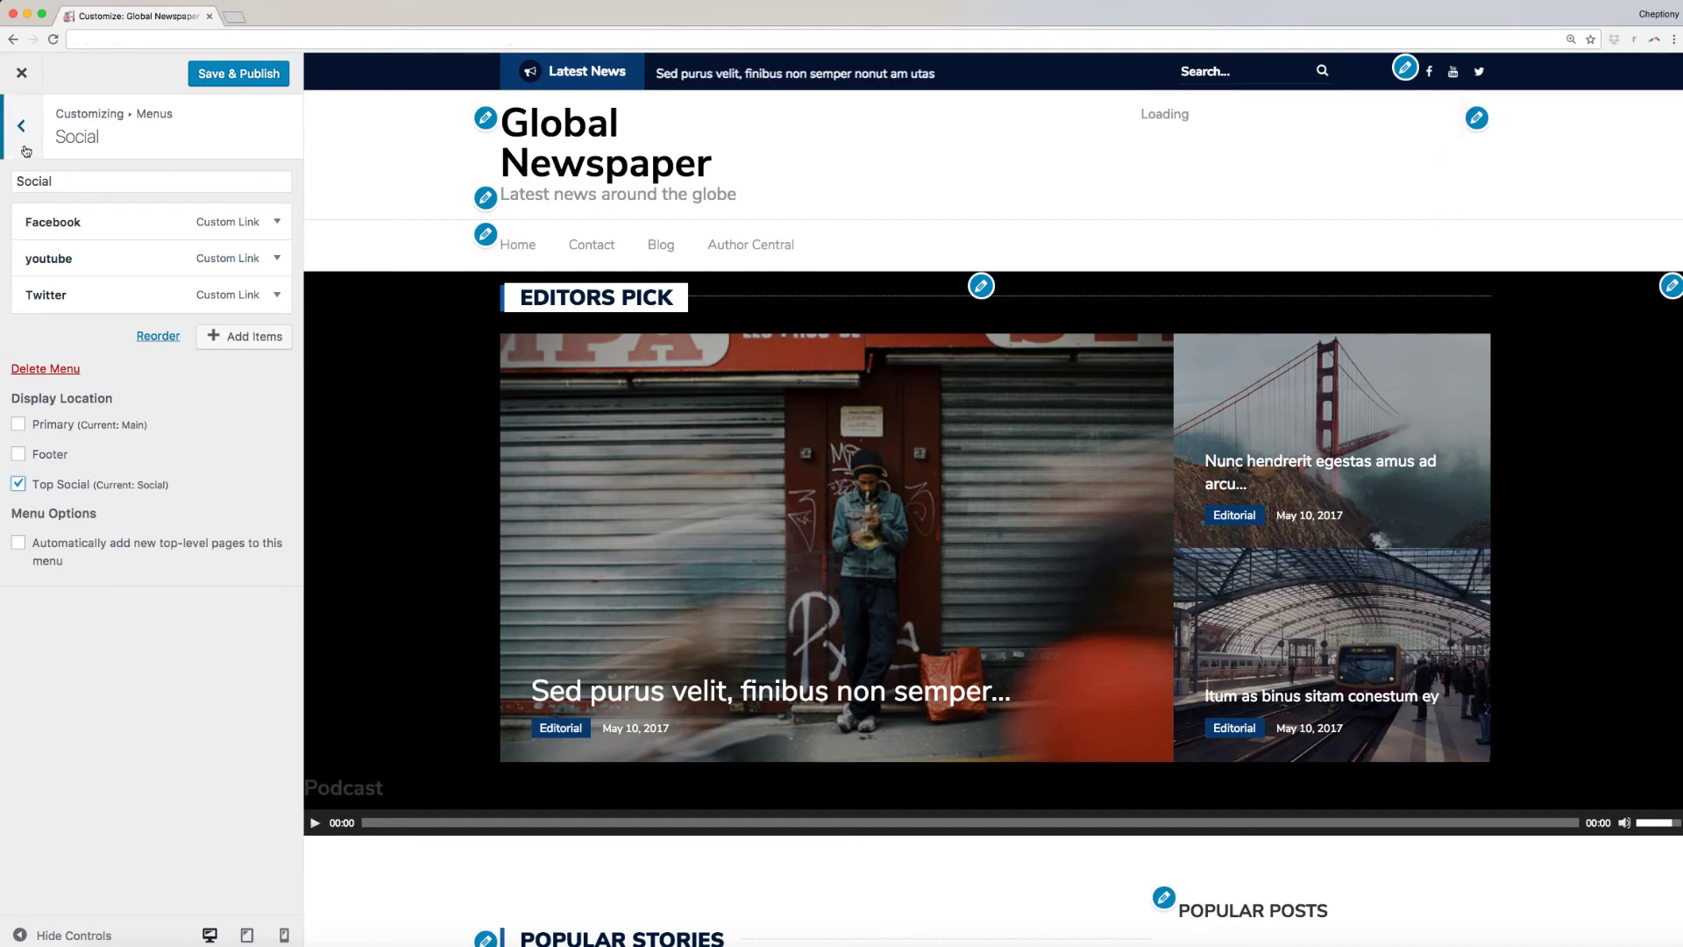
{"action": "left_click", "coordinate": [237, 75]}
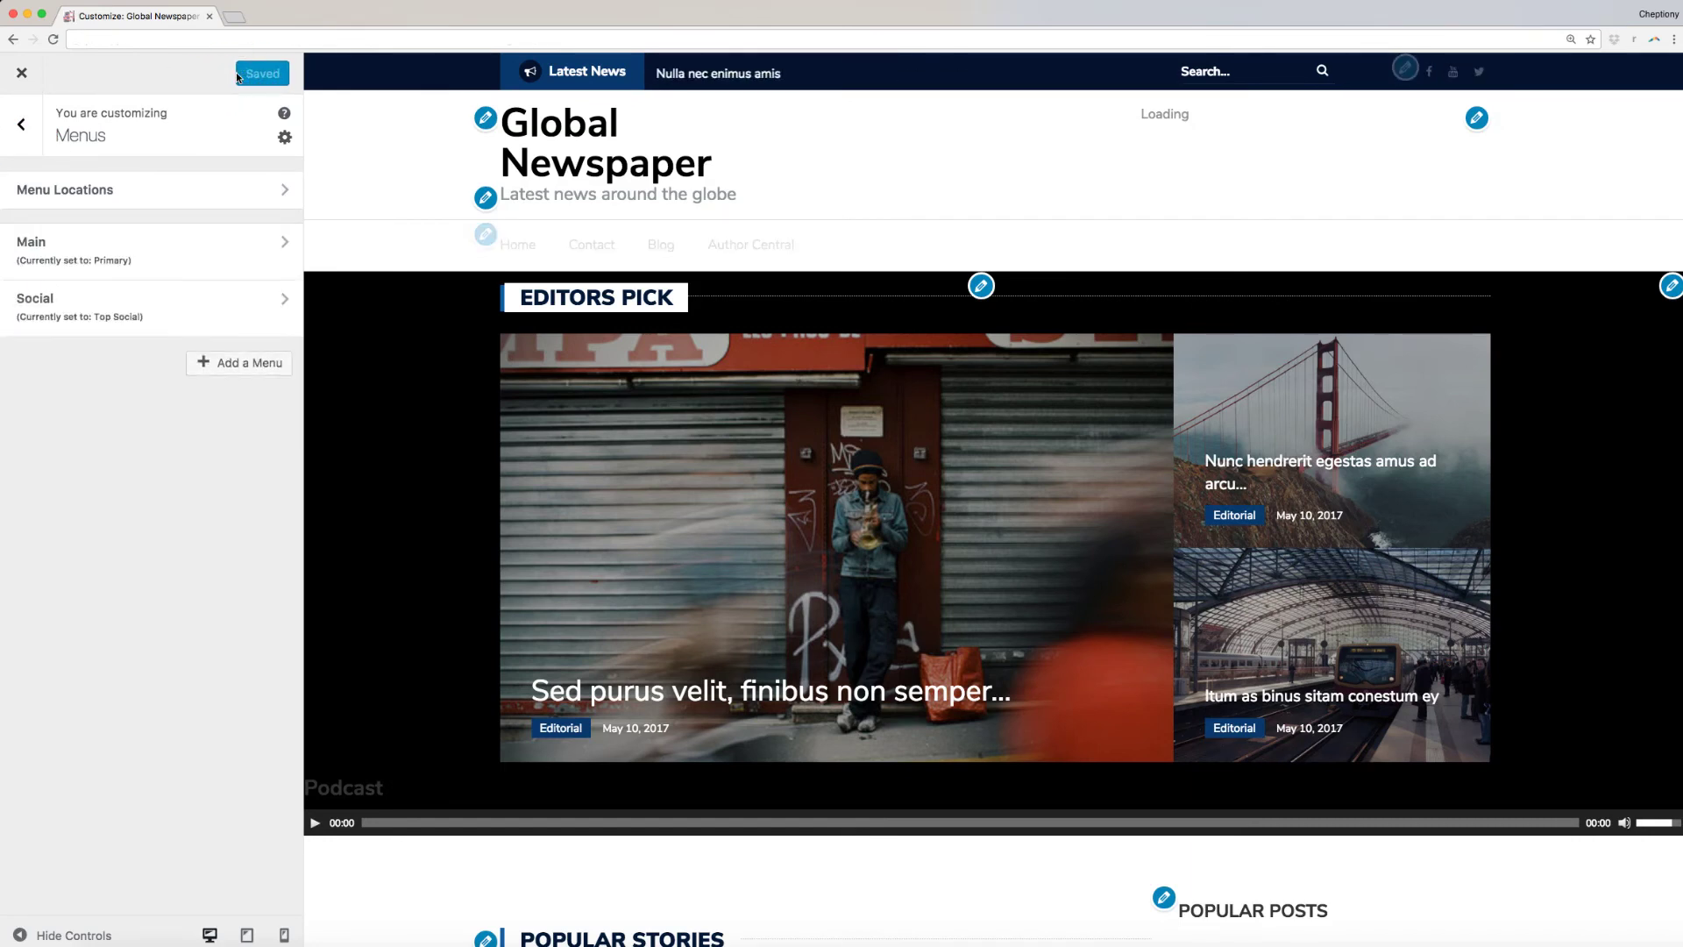
{"action": "left_click", "coordinate": [82, 100]}
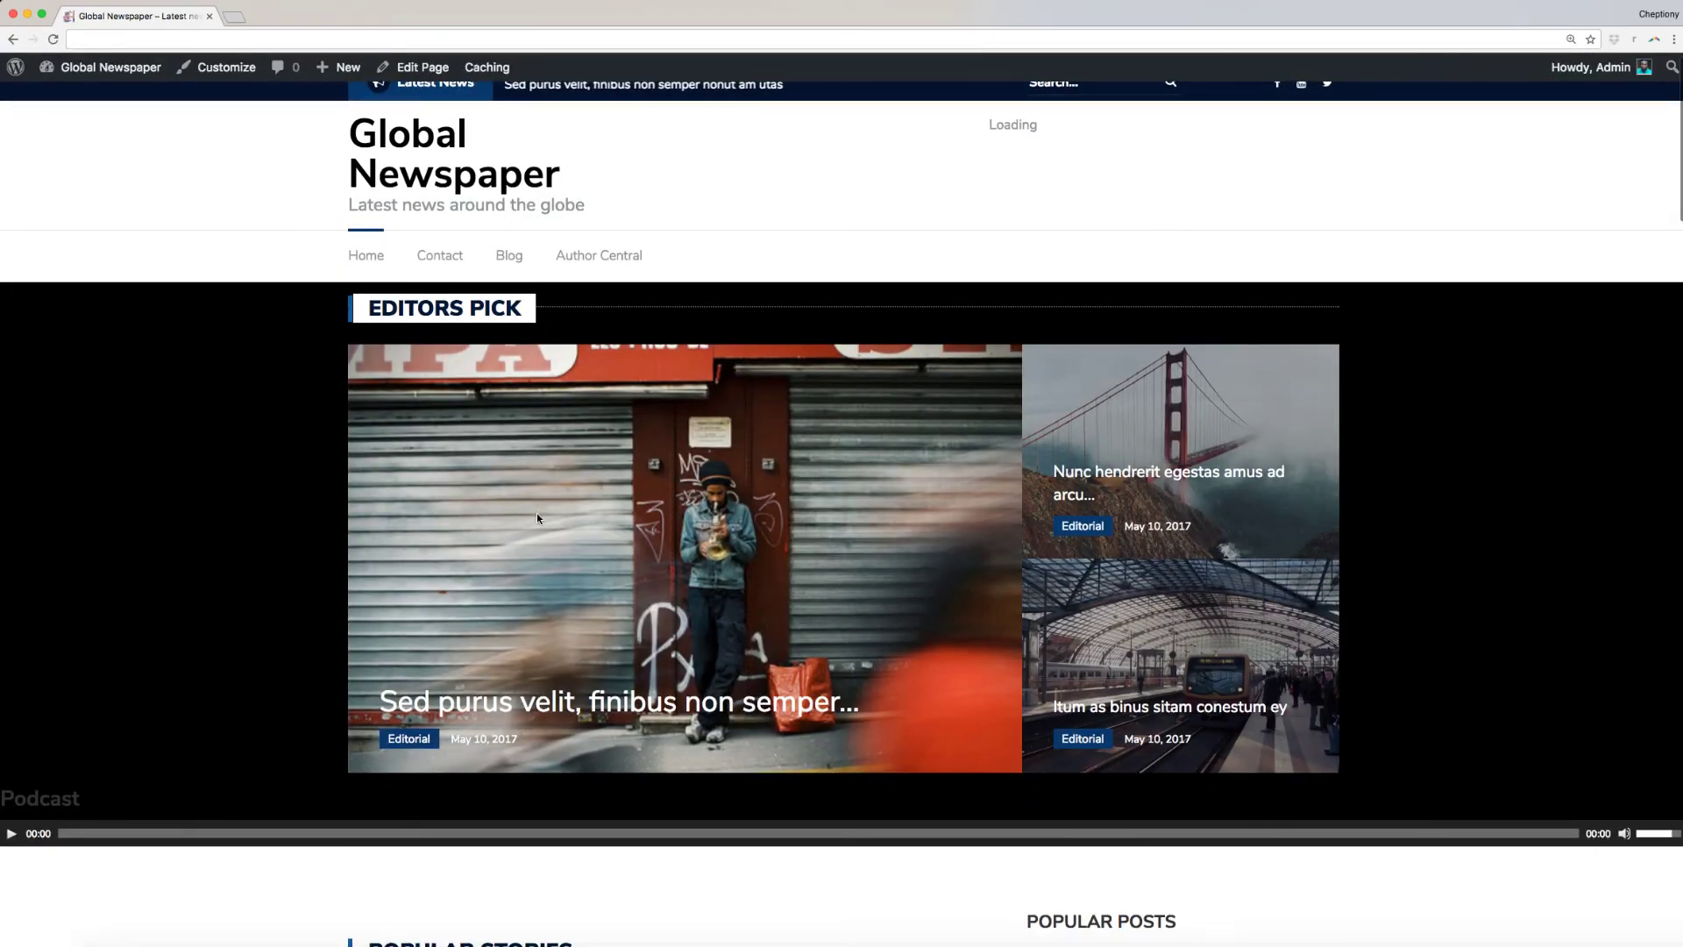
Step: Scroll up to review the live homepage header with the new menus
{"action": "scroll", "coordinate": [537, 517], "scroll_direction": "up", "scroll_amount": 1}
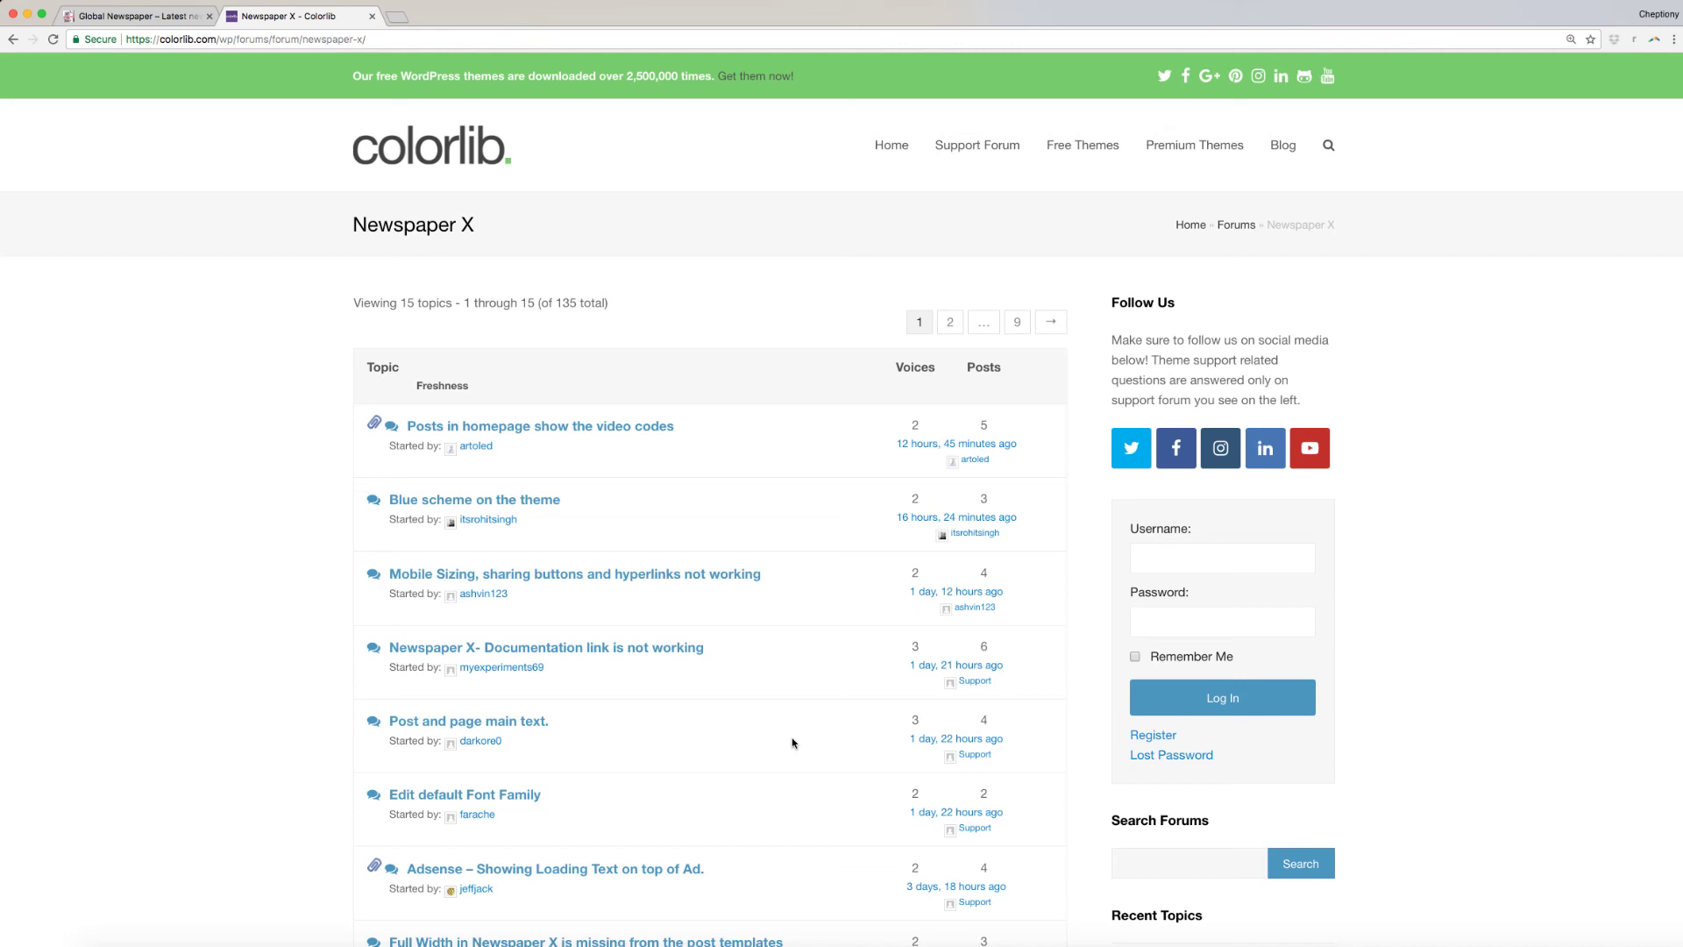
{"action": "scroll", "coordinate": [792, 743], "scroll_direction": "down", "scroll_amount": 5}
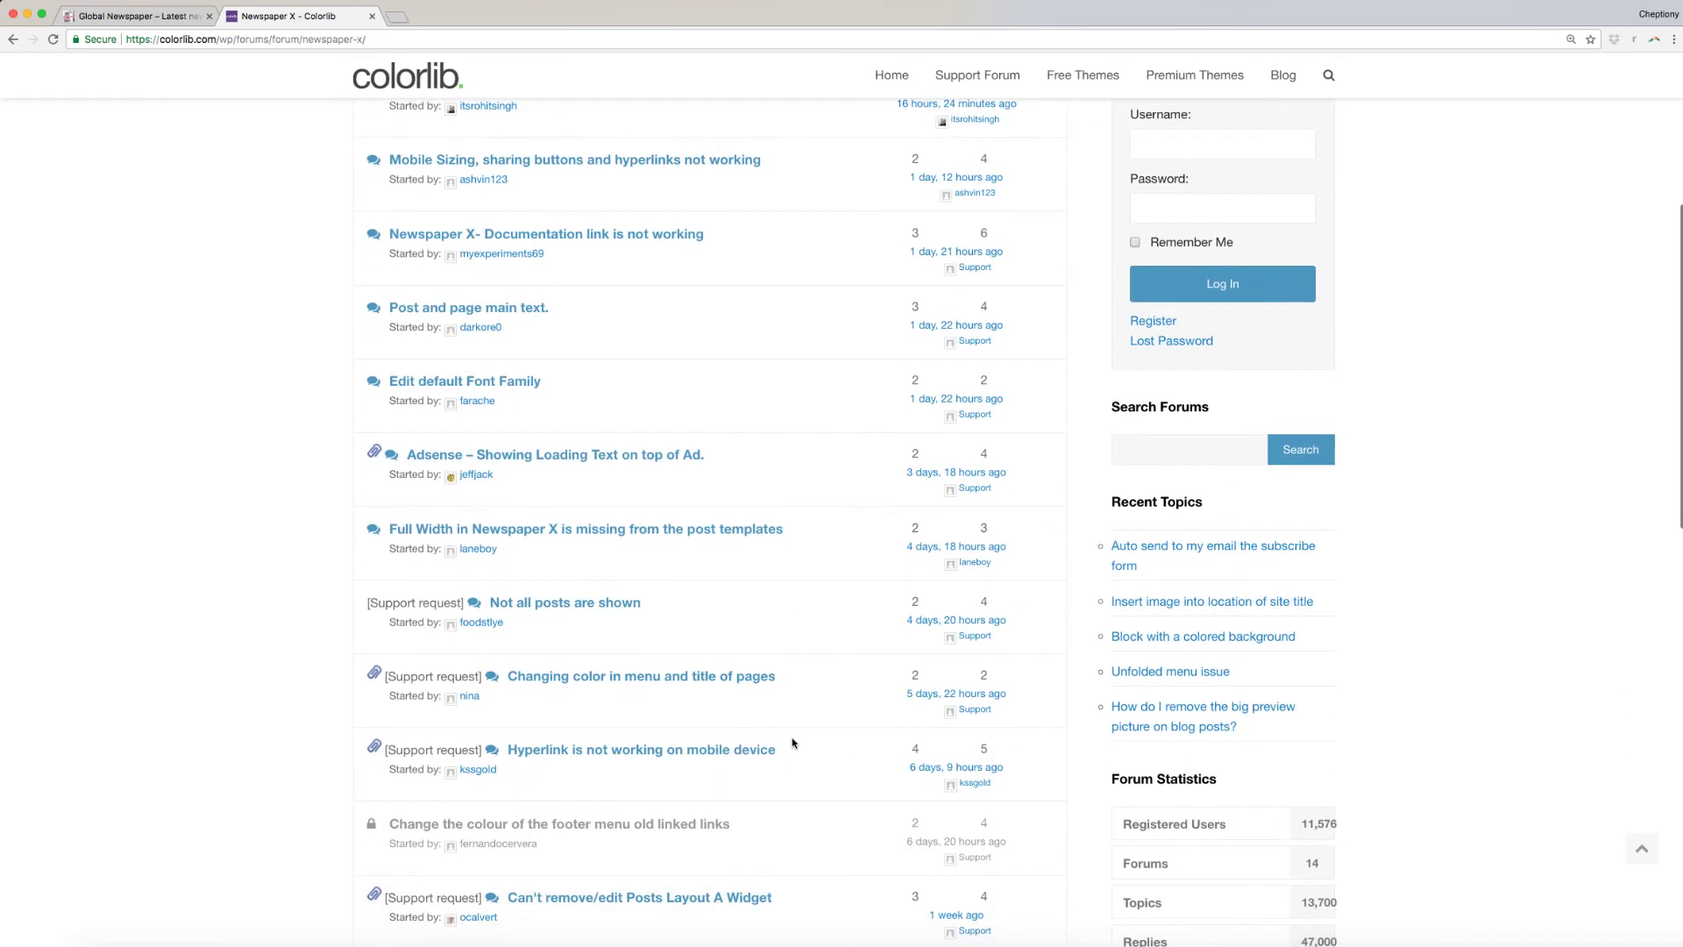
{"action": "scroll", "coordinate": [792, 743], "scroll_direction": "up", "scroll_amount": 5}
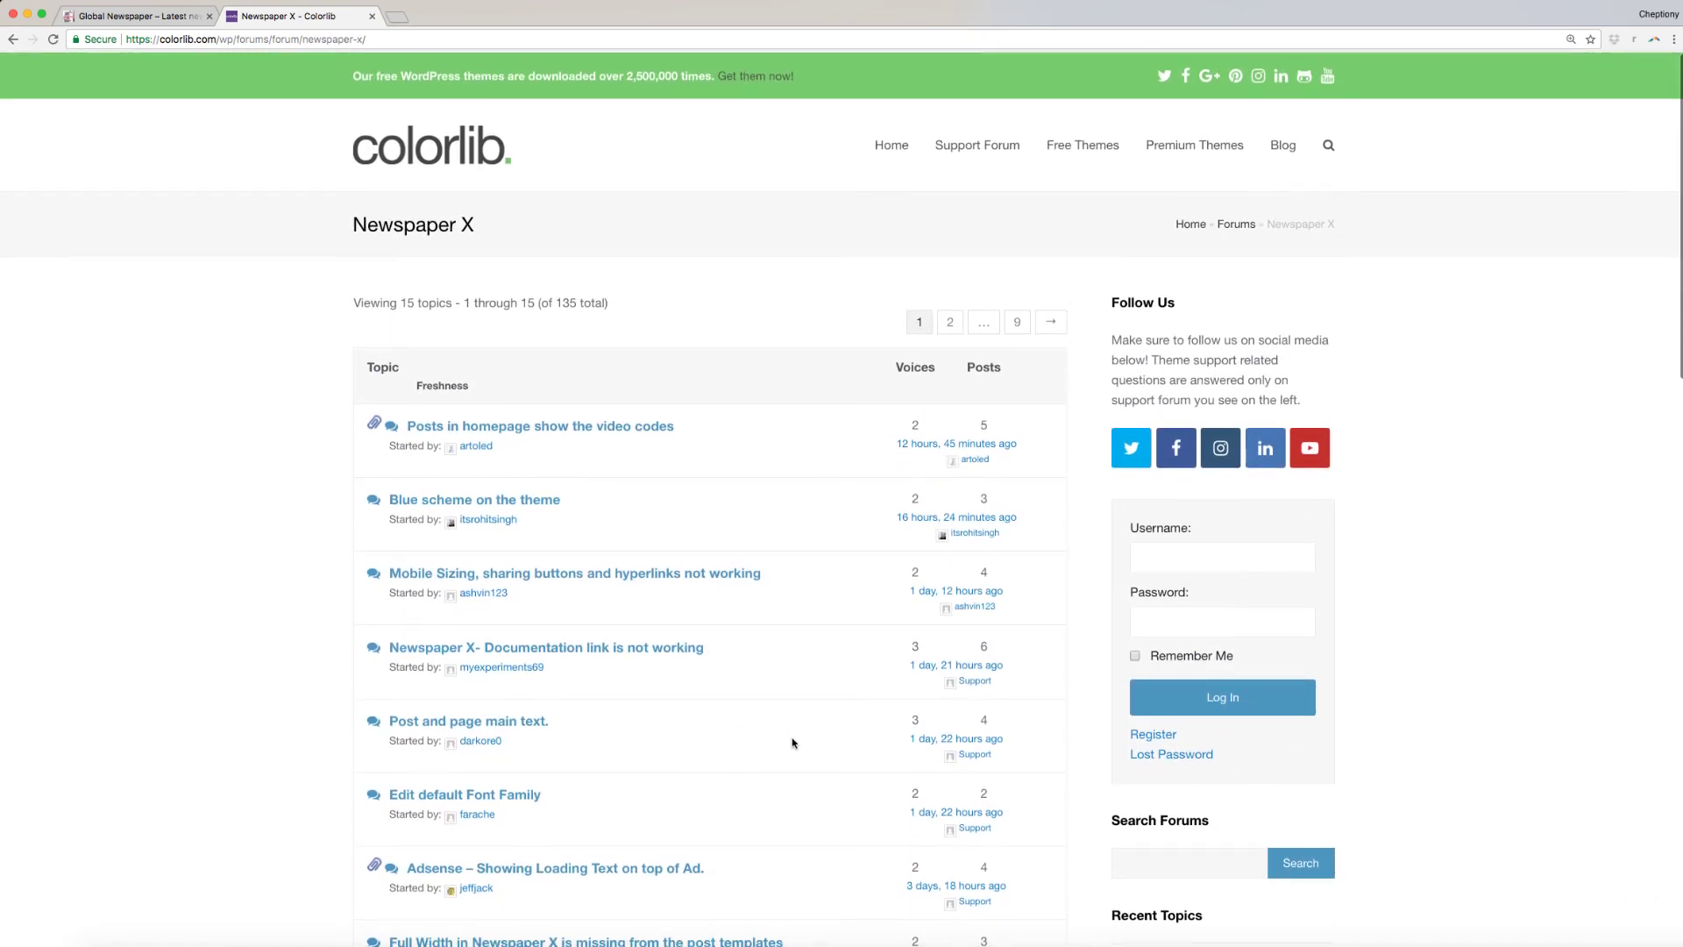